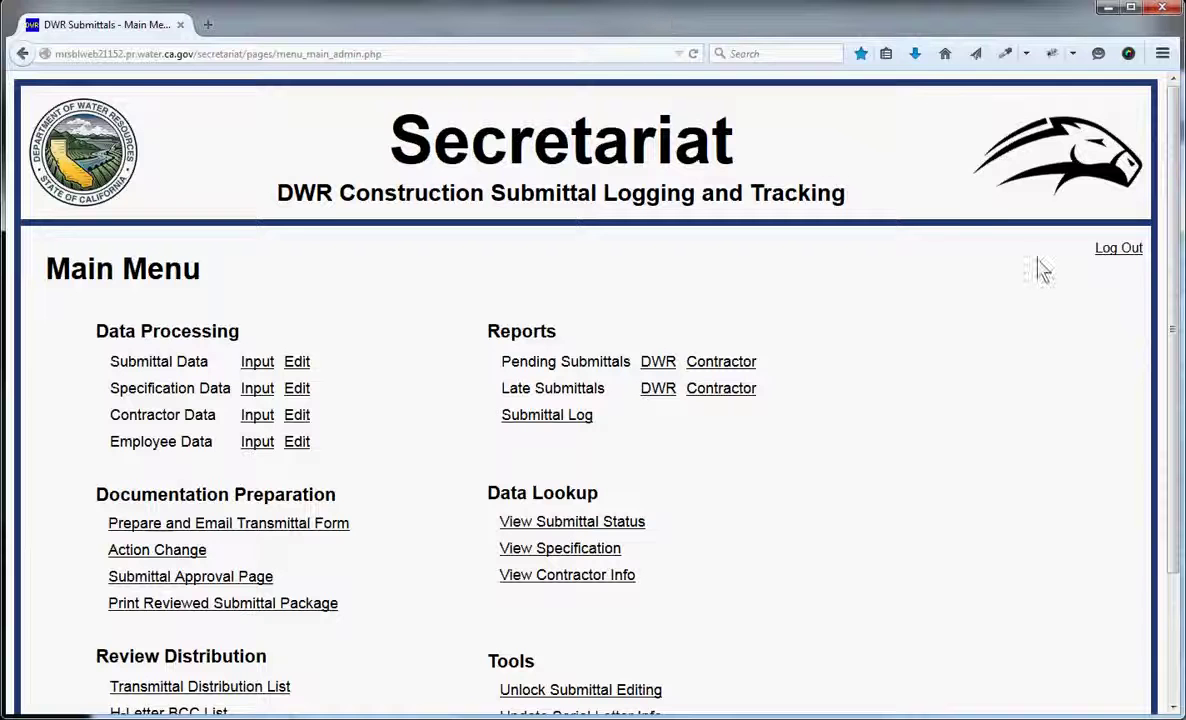
Step: Log out of the current Secretariat session
left_click(1103, 249)
left_click_drag(273, 200, 850, 195)
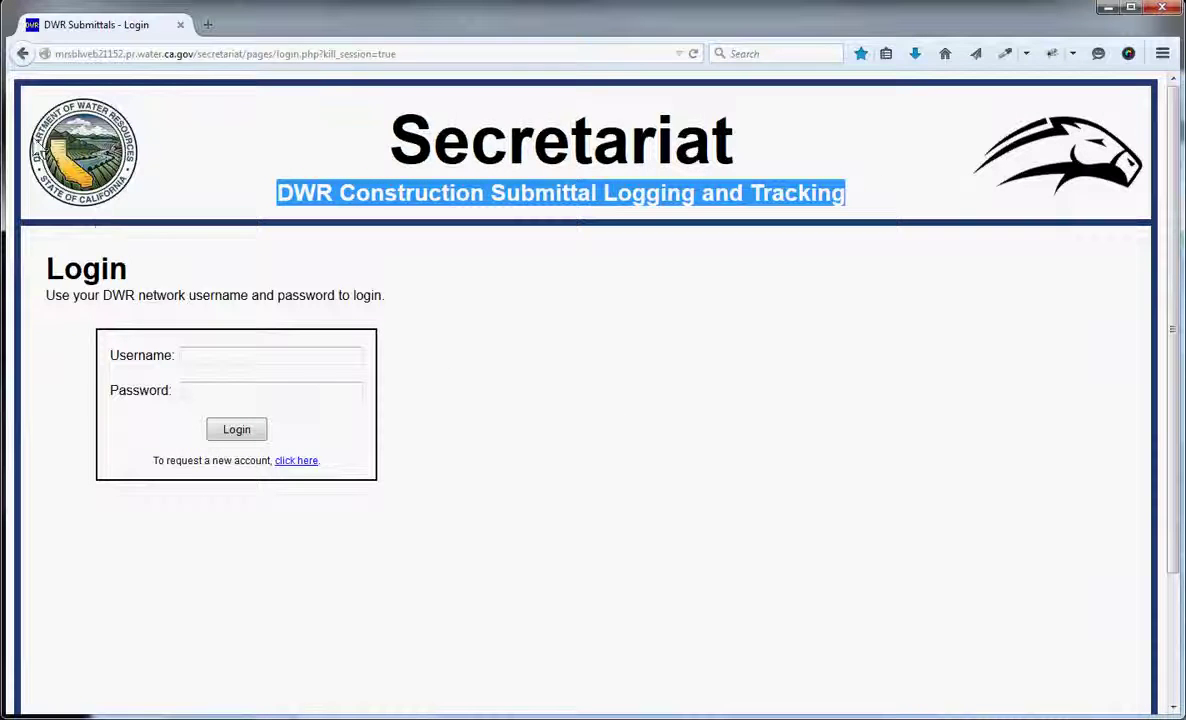
left_click(277, 150)
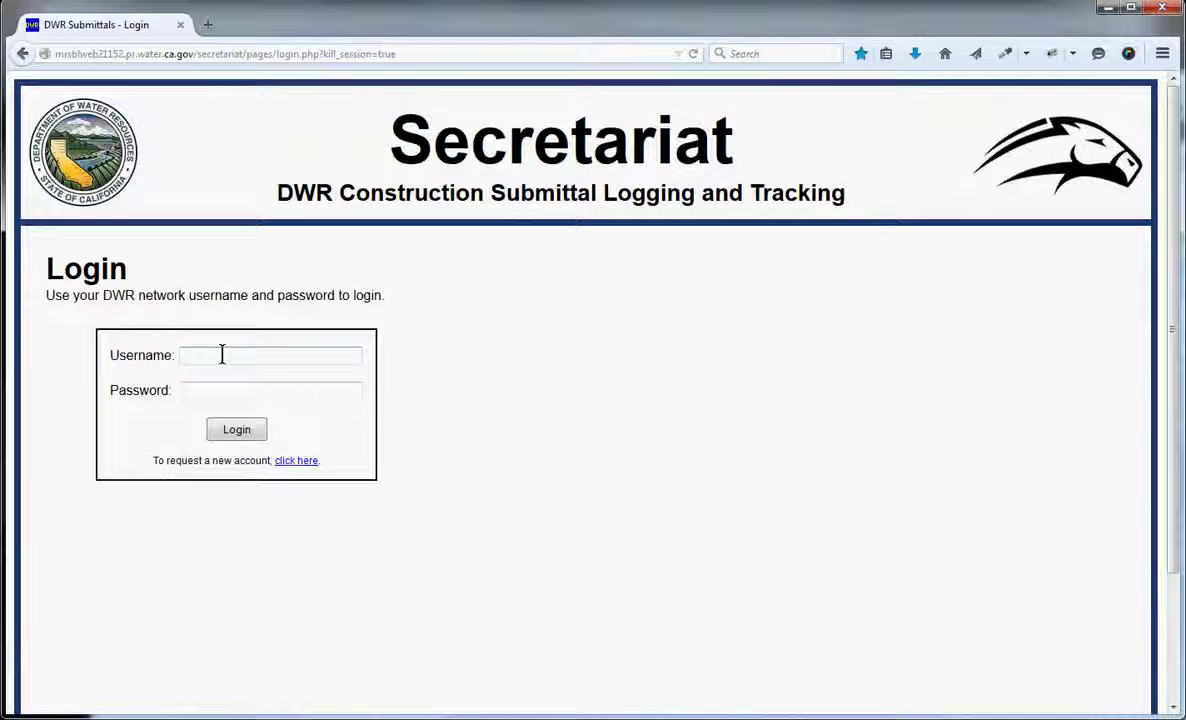
Step: Sign back in with the DWR network username and password, declining Firefox's remember-password prompt
key("Tab")
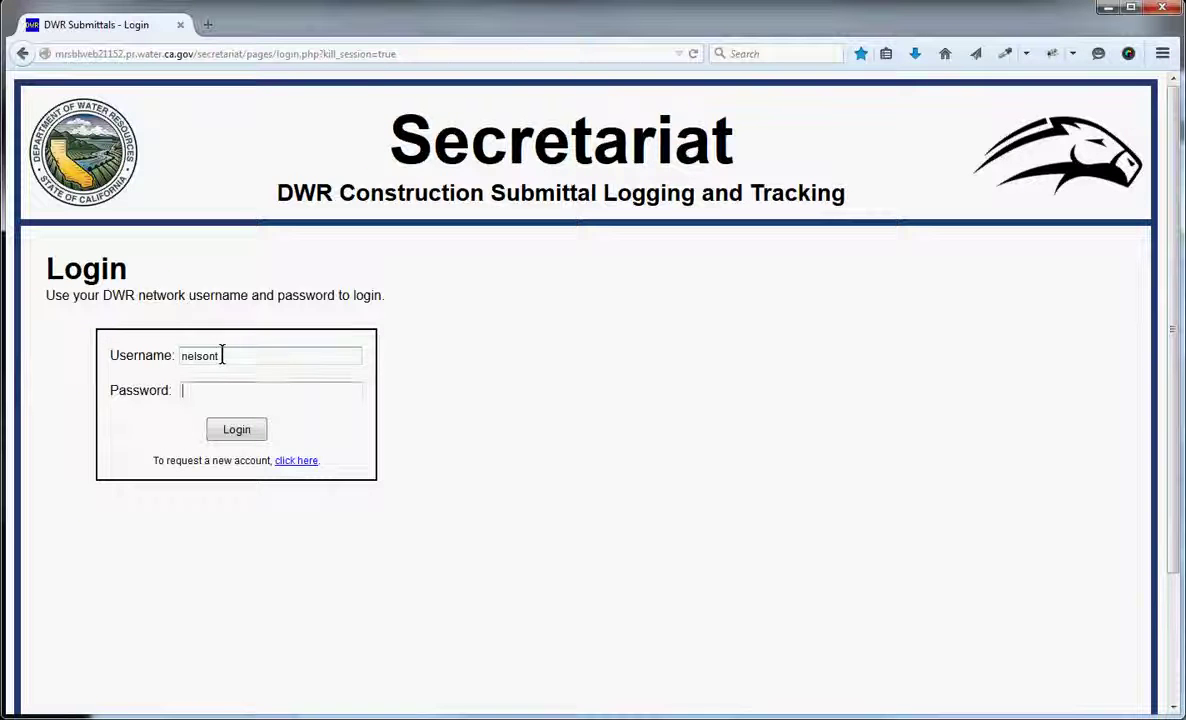
type("••••••••••")
key("Return")
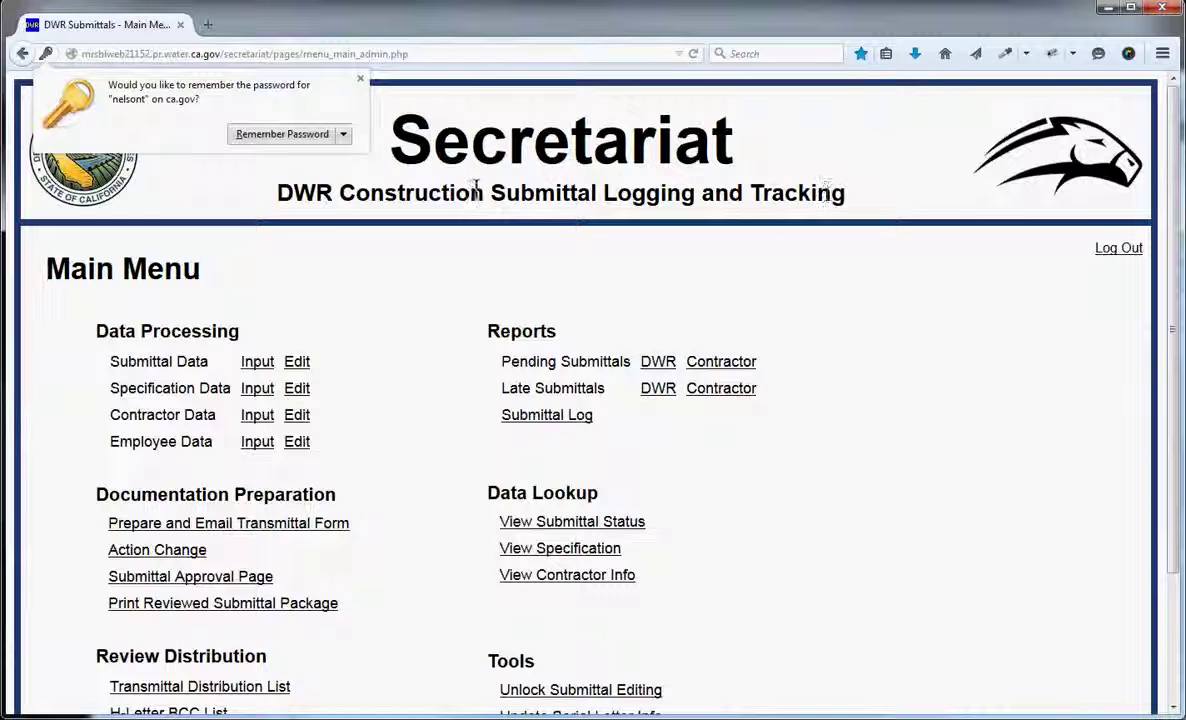
left_click(361, 79)
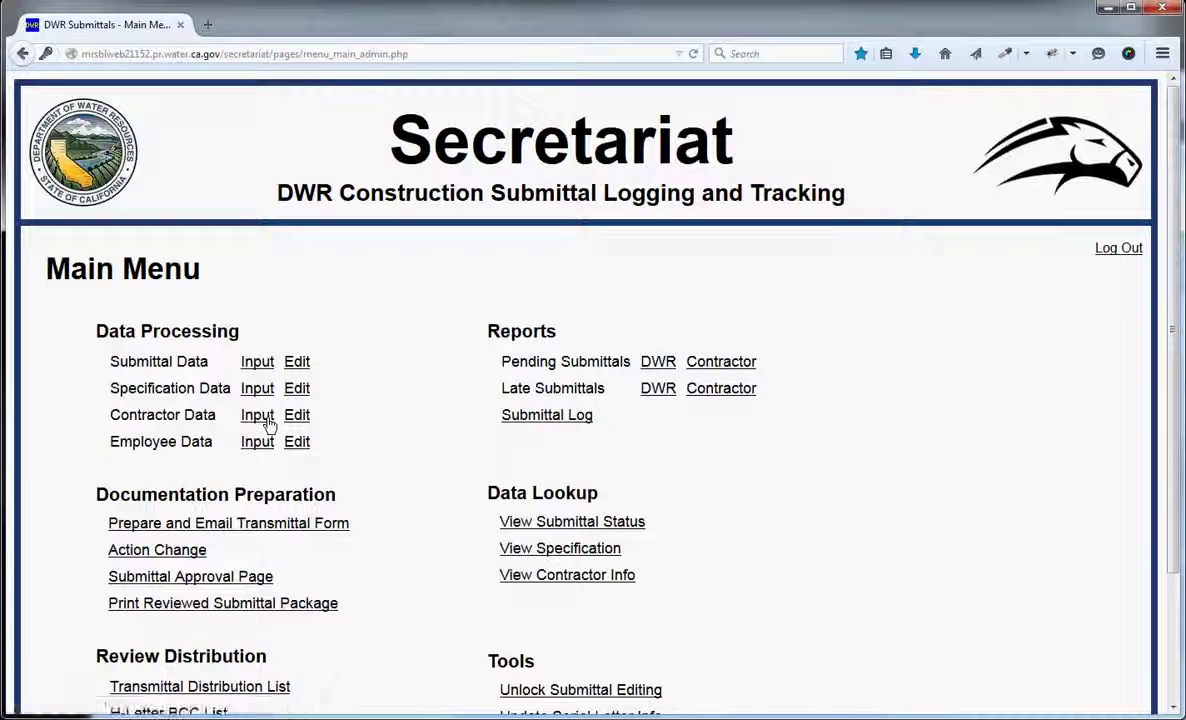
Step: Show the Submittal Log for specification 00-01 and scroll to its three test submittals
left_click(548, 421)
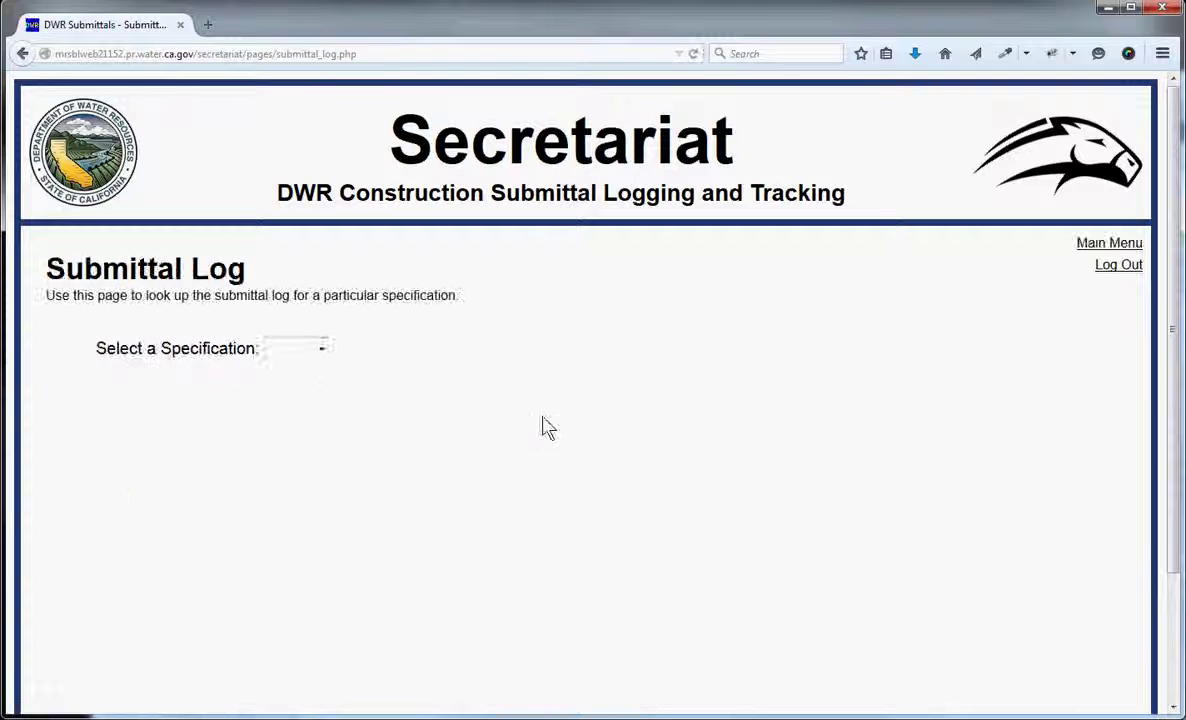
left_click(322, 350)
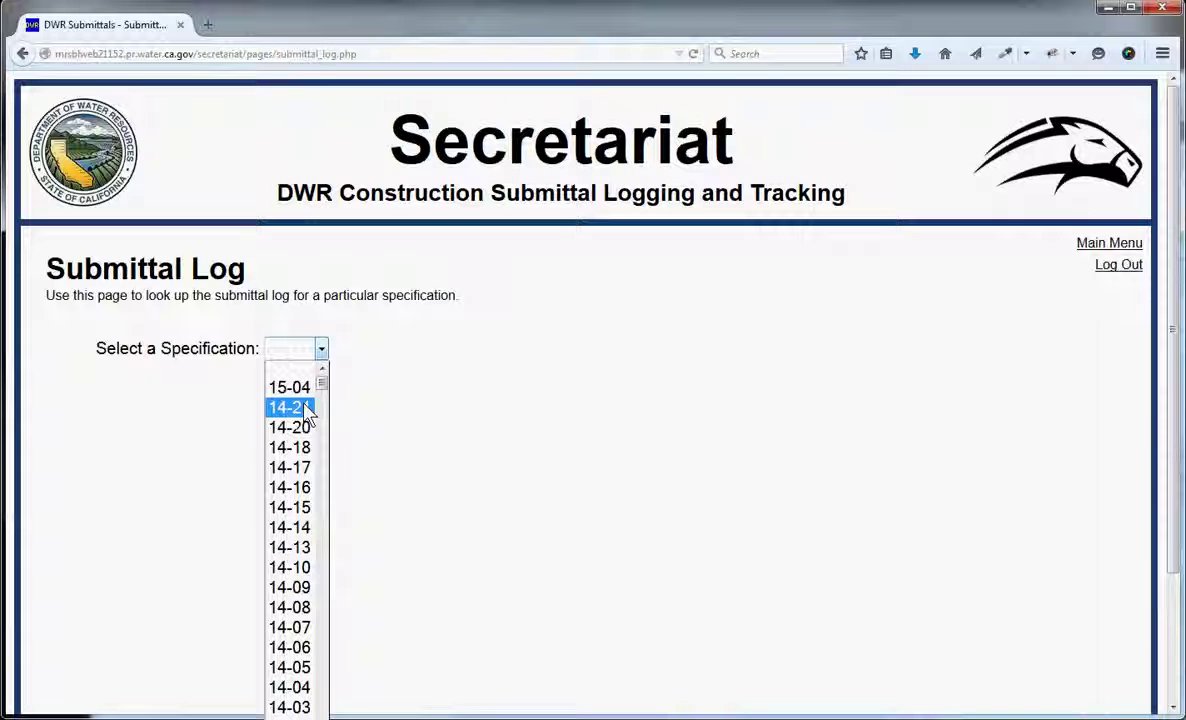
scroll(290, 420, "down", 10)
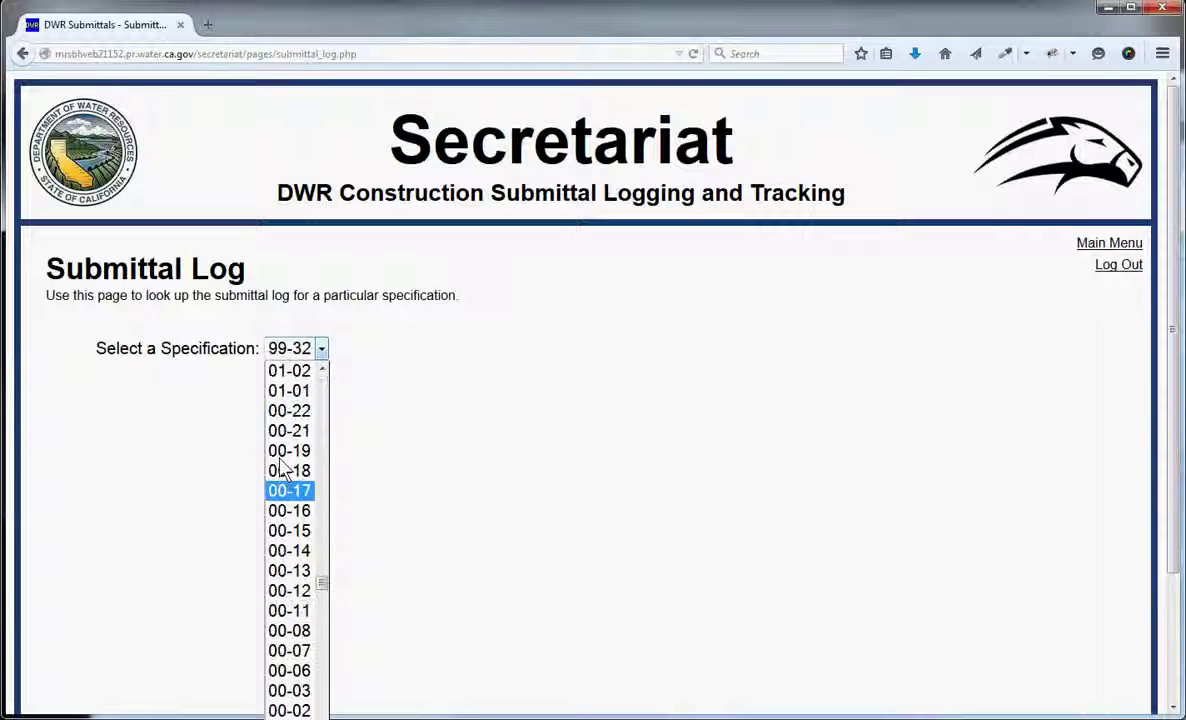
left_click(290, 716)
scroll(1007, 335, "down", 2)
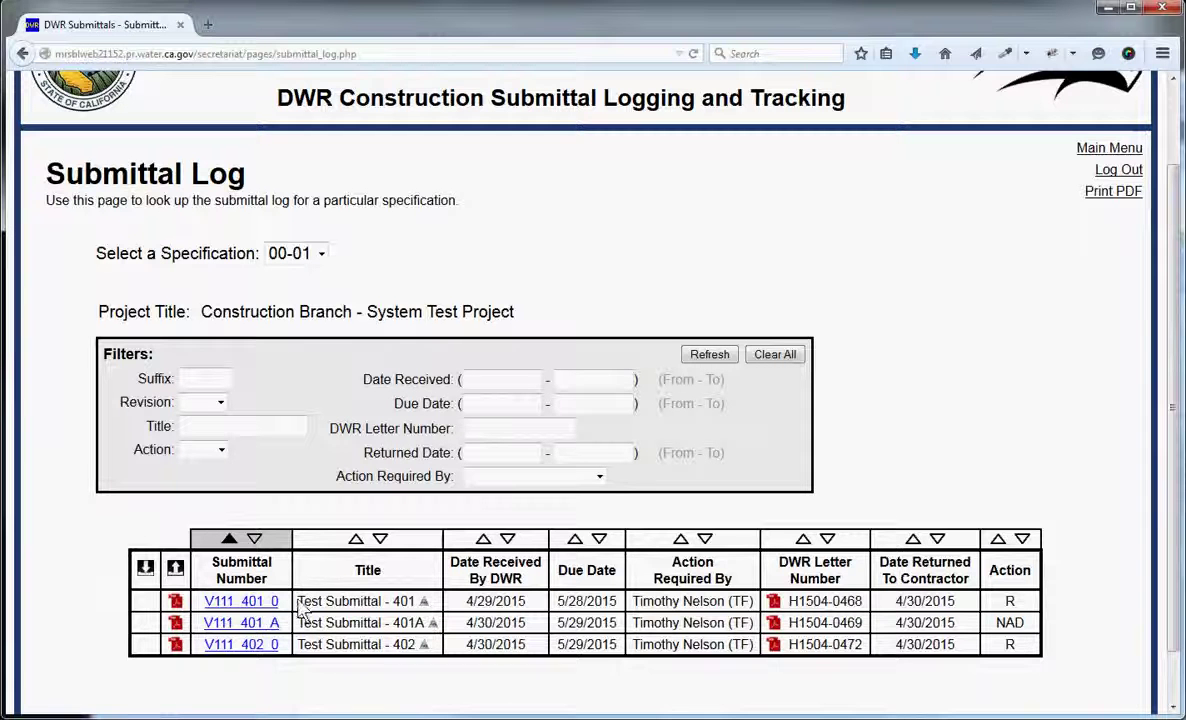
left_click_drag(298, 602, 381, 601)
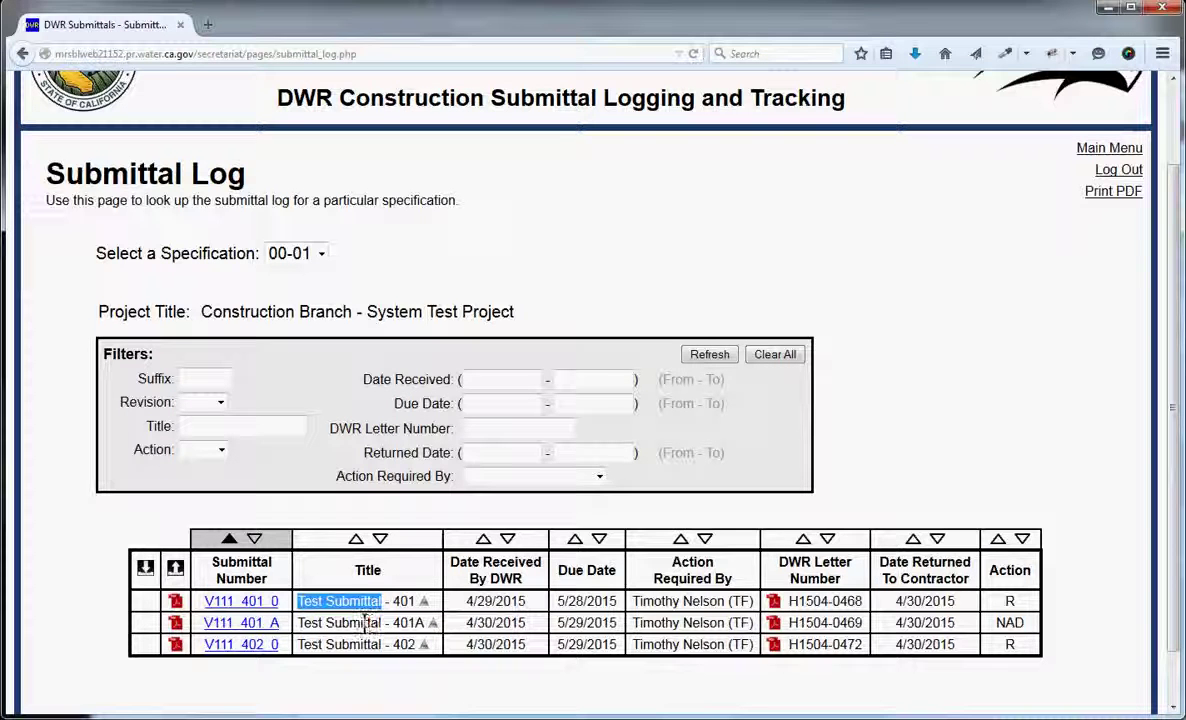
left_click(423, 602)
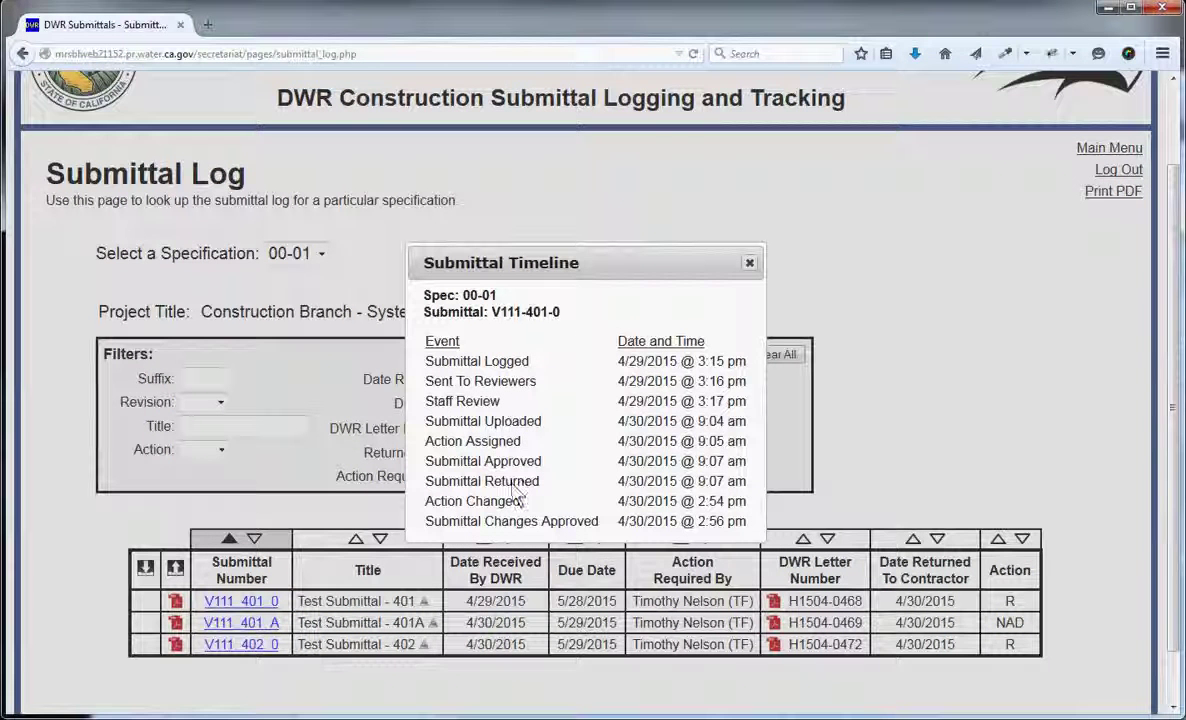
left_click_drag(472, 360, 530, 361)
left_click_drag(456, 381, 551, 392)
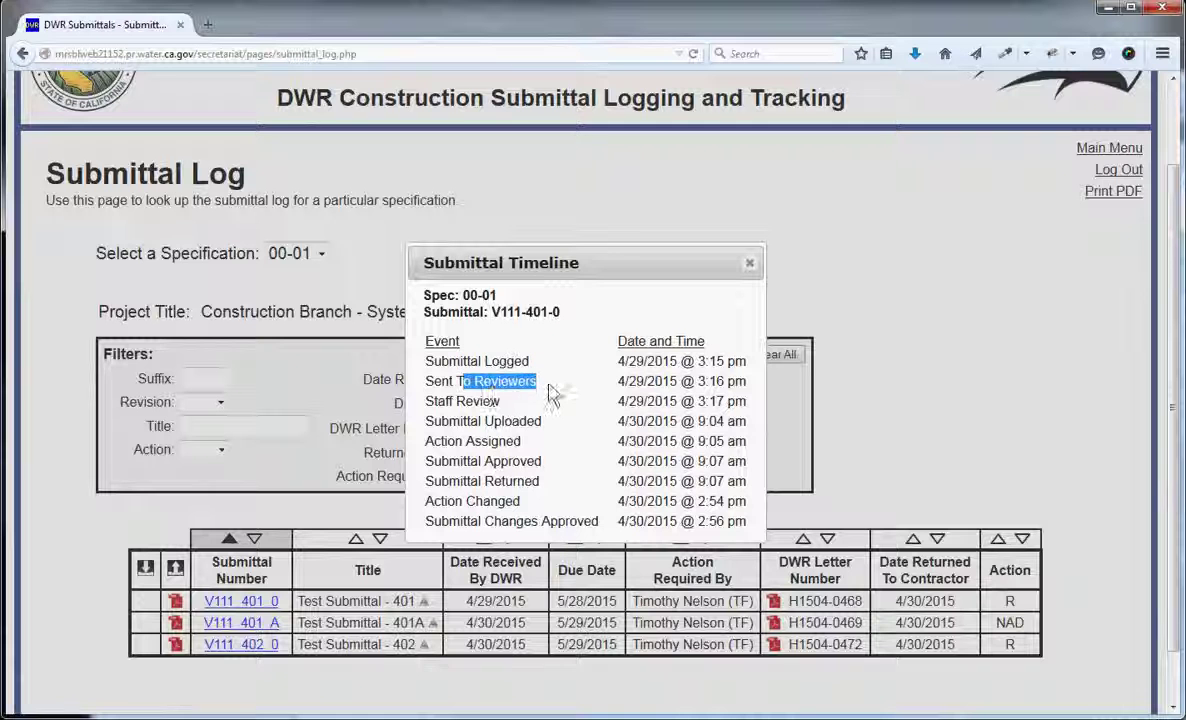
left_click_drag(440, 361, 445, 401)
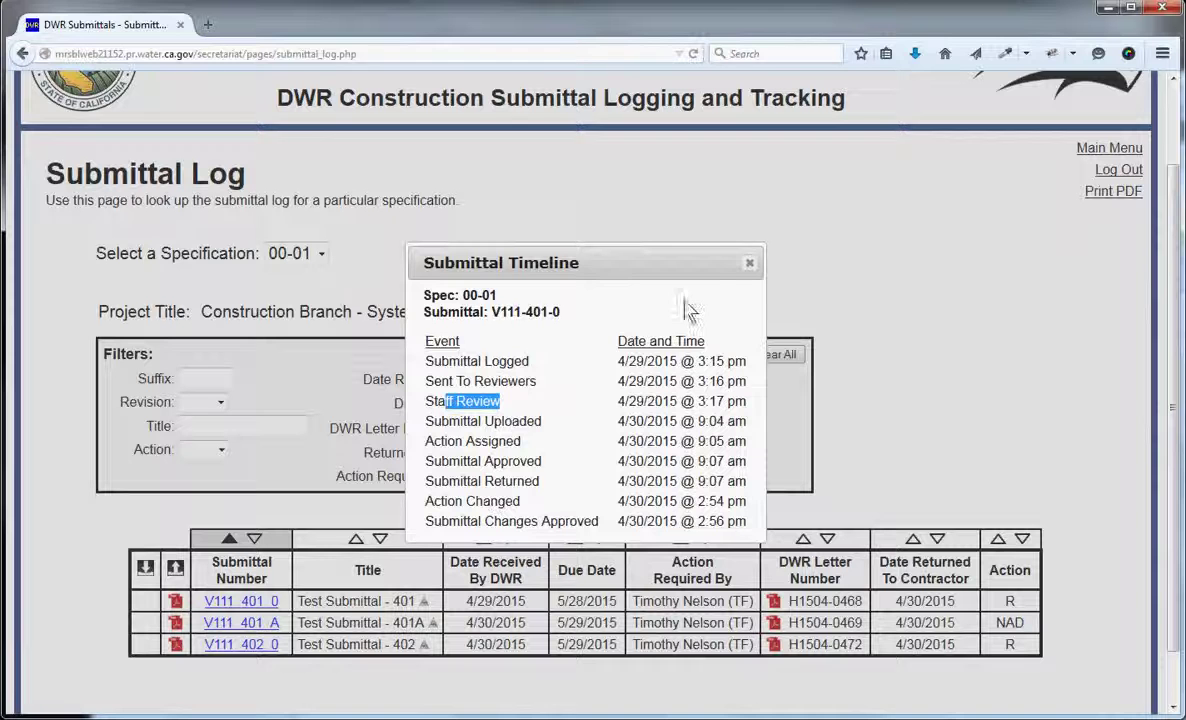
left_click(749, 263)
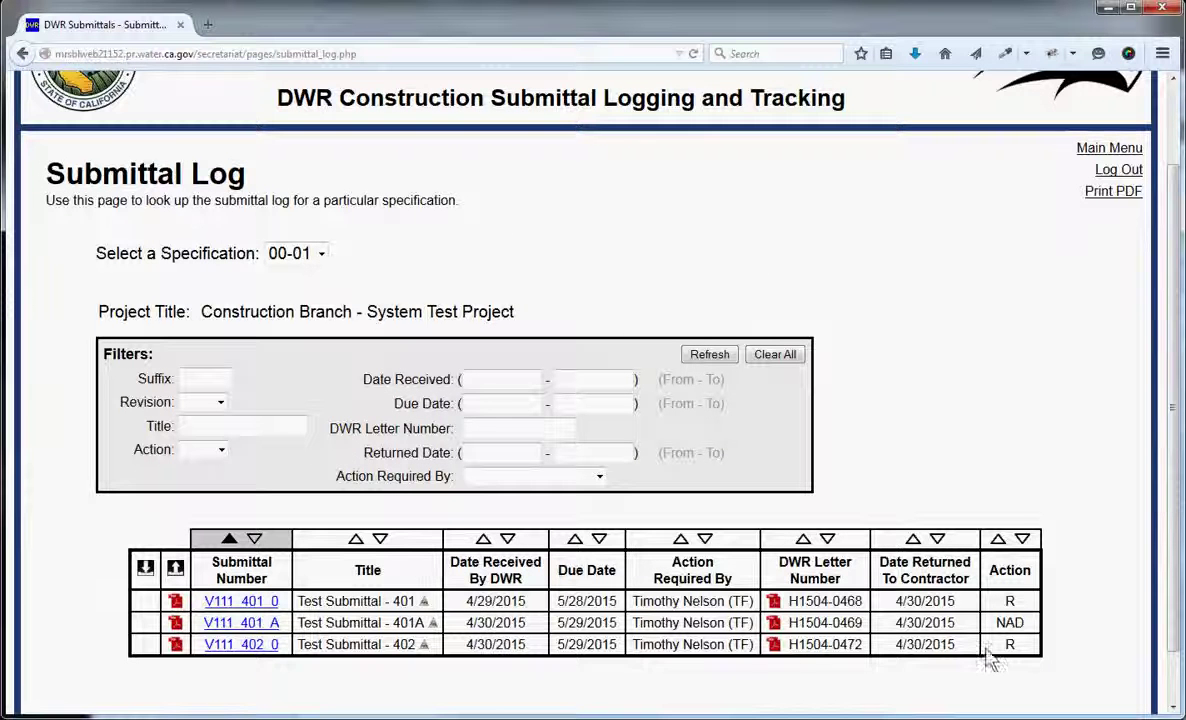
double_click(1010, 601)
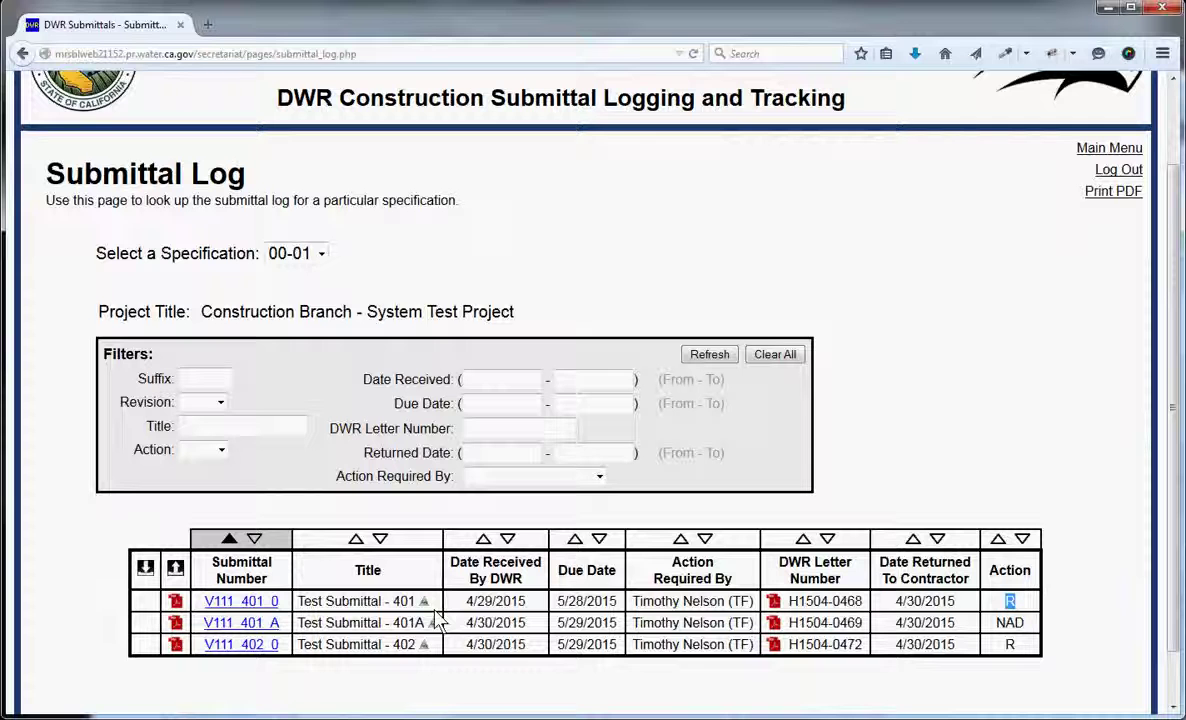
double_click(353, 601)
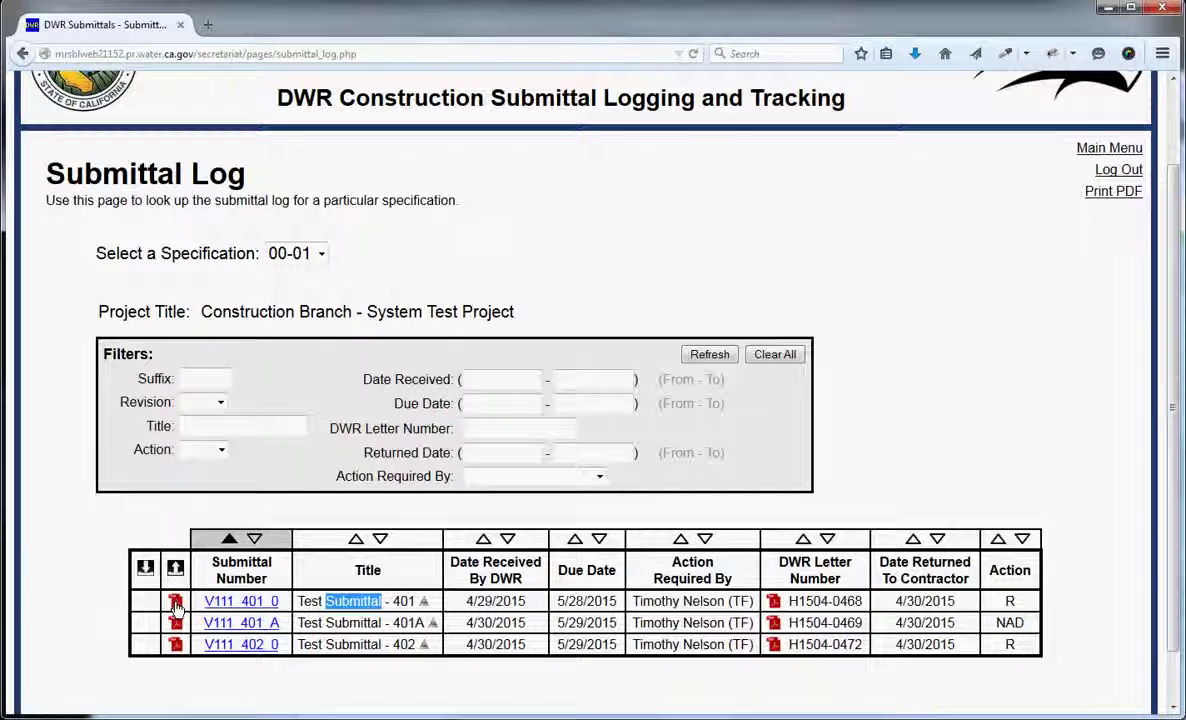
Step: Open the PDF package for submittal V111-401-0, confirming sign-in to the document server
left_click(176, 602)
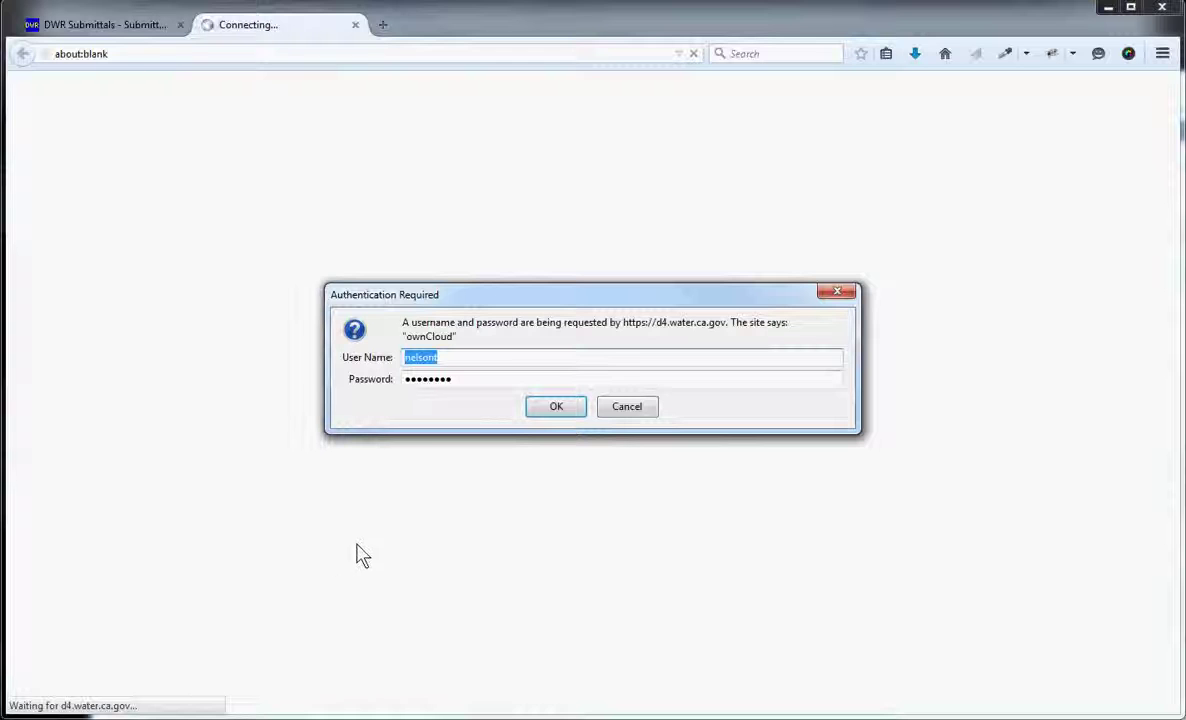
key("Tab")
key("Return")
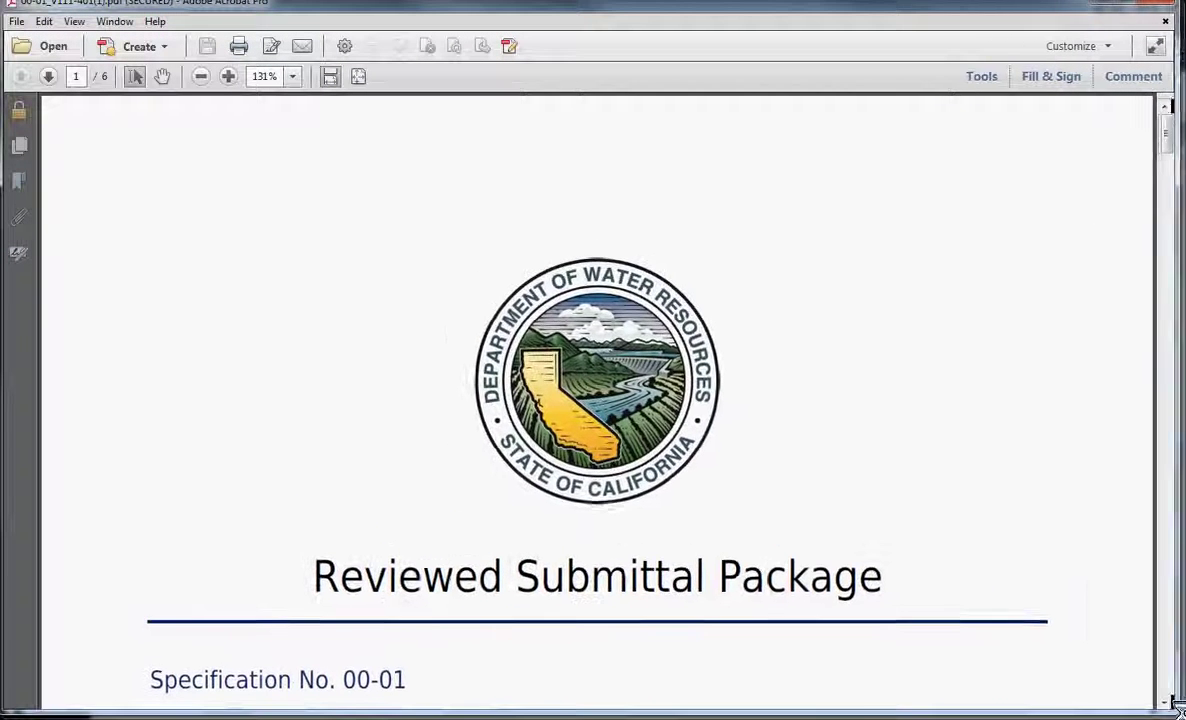
Step: View the package at Fit One Full Page and page through all six pages
left_click(358, 77)
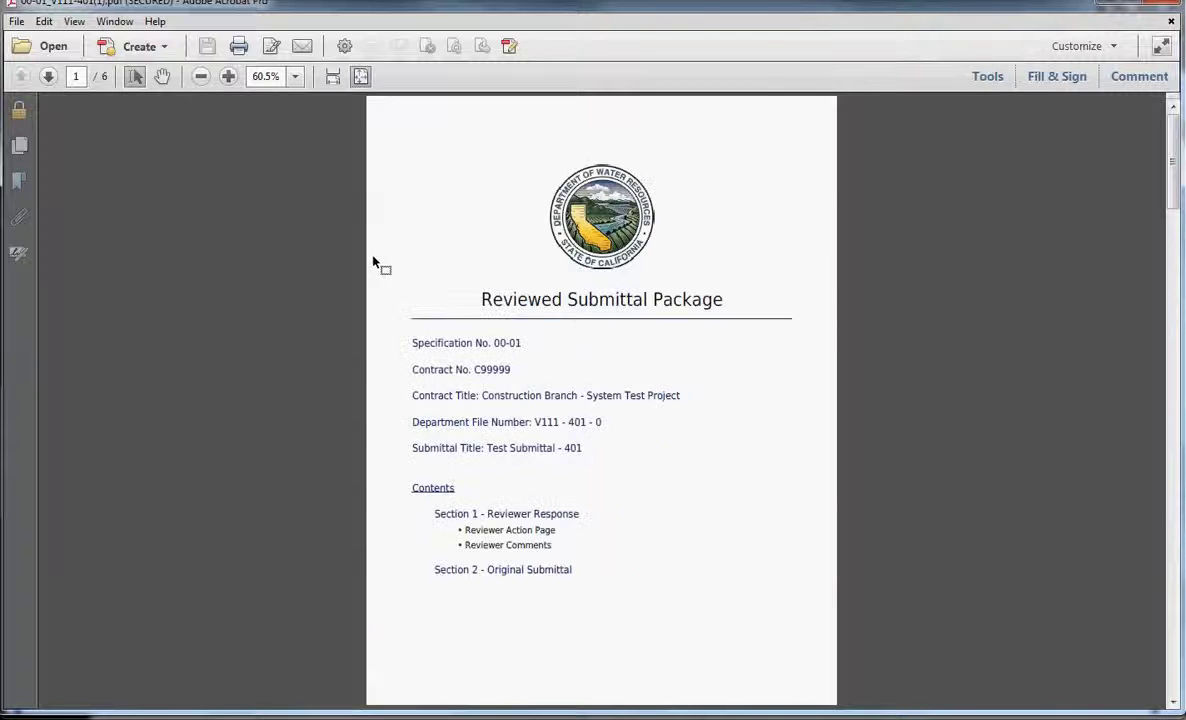
scroll(246, 268, "down", 1)
scroll(246, 270, "down", 1)
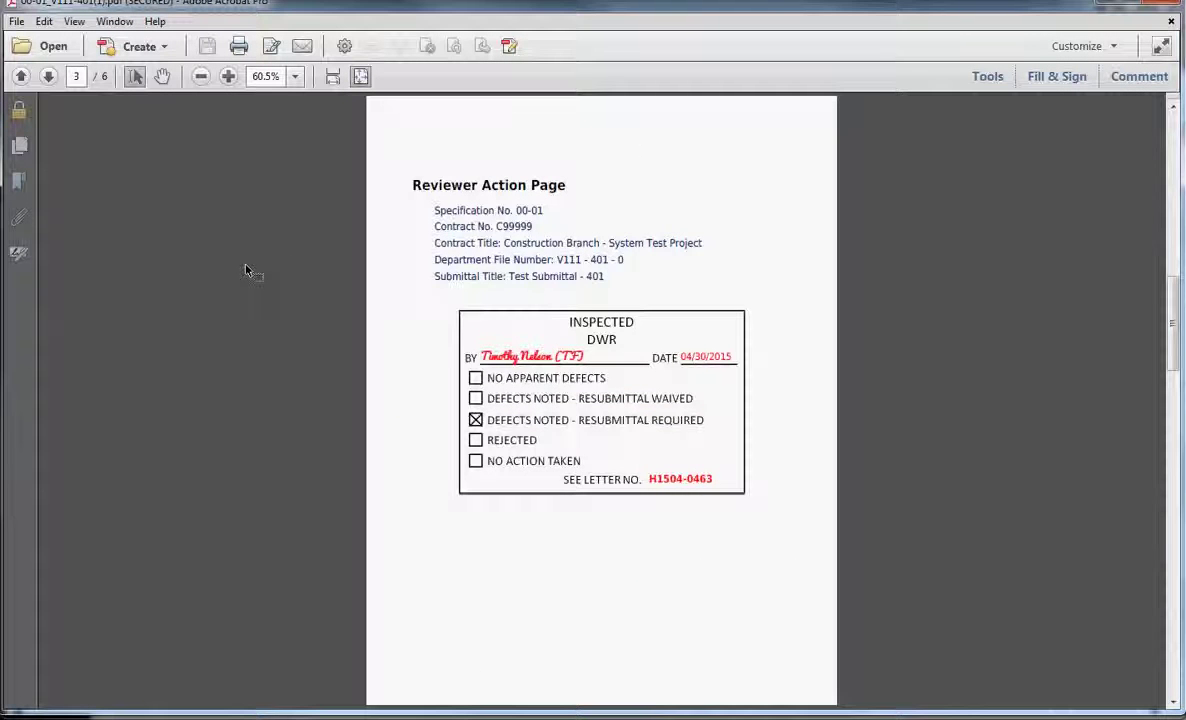
scroll(246, 270, "down", 1)
scroll(246, 268, "down", 1)
scroll(246, 268, "down", 1)
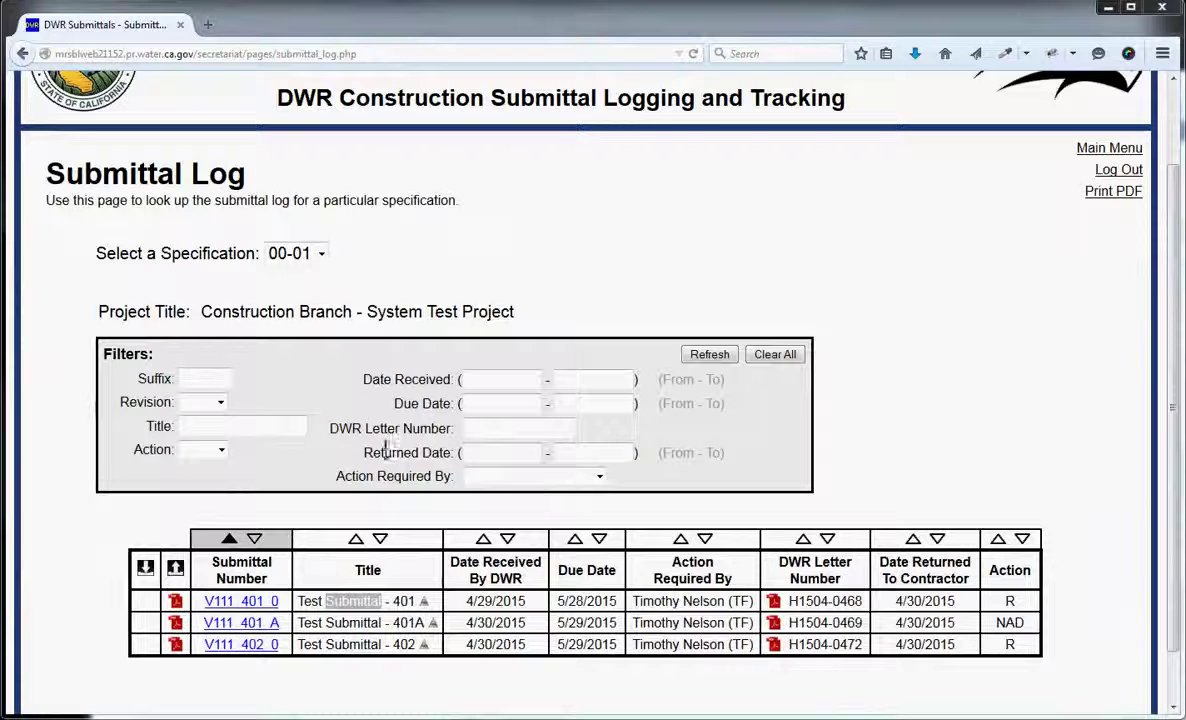
Step: Switch the Submittal Log to specification 14-03 and scroll through its submittals from V144_101
left_click(322, 258)
scroll(322, 460, "down", 10)
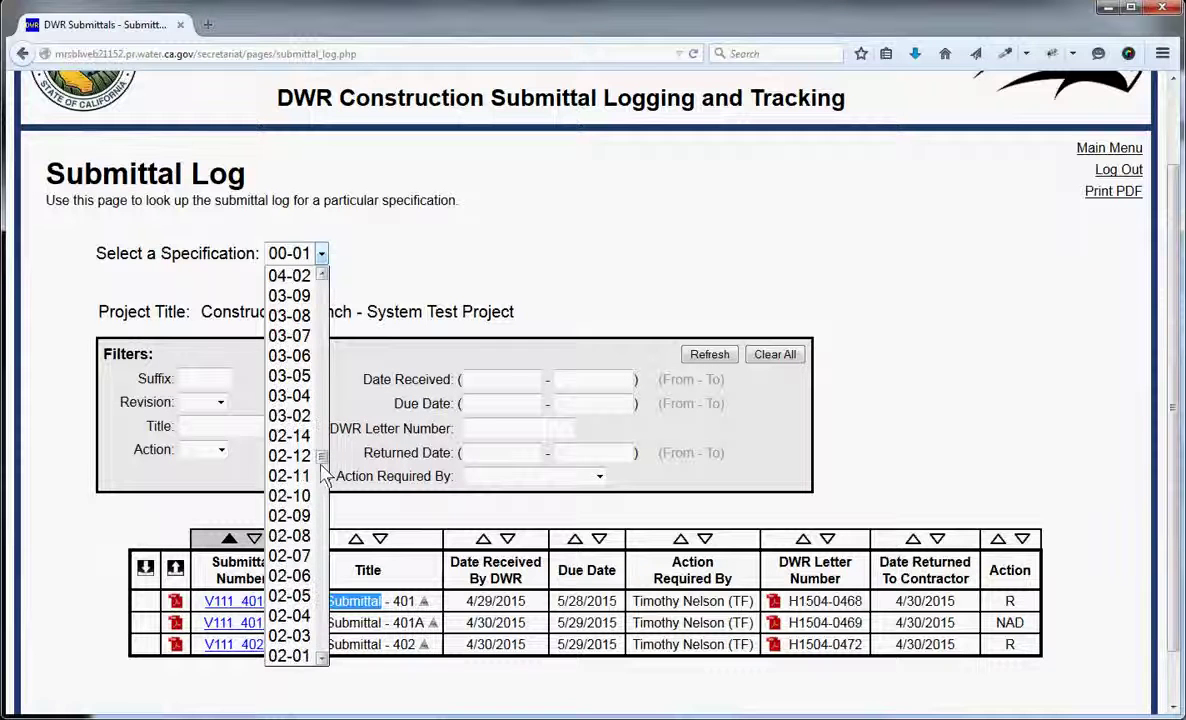
scroll(322, 470, "up", 20)
scroll(275, 400, "down", 3)
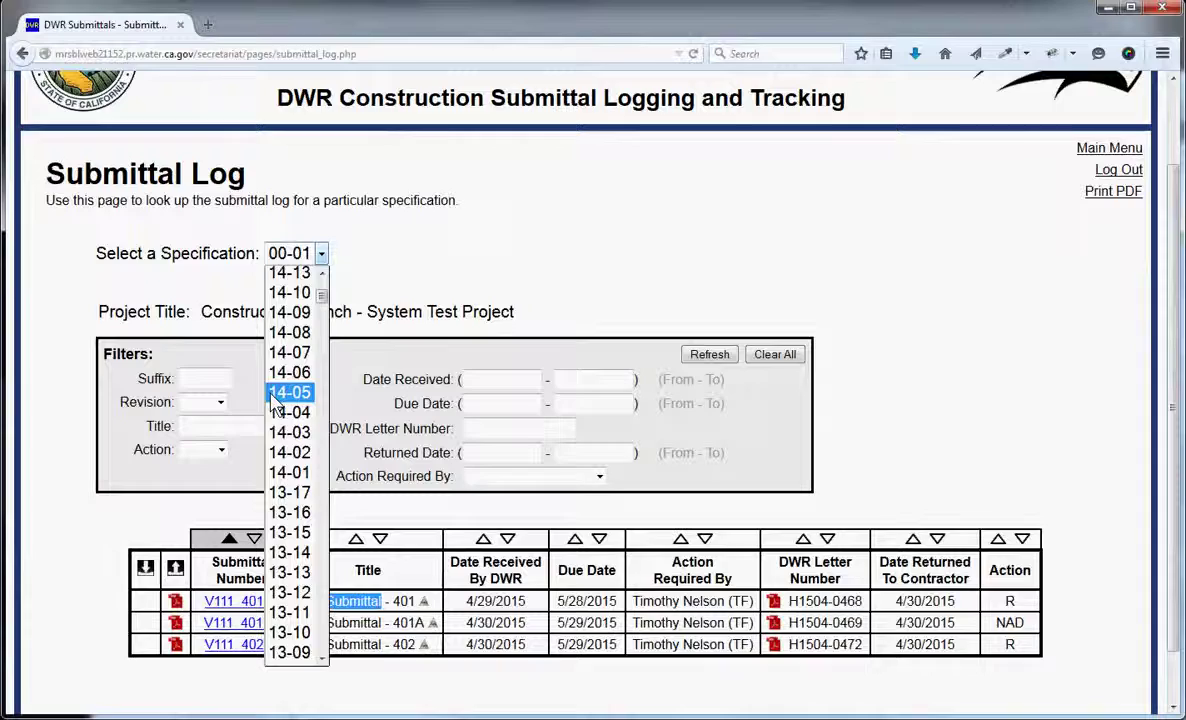
left_click(290, 431)
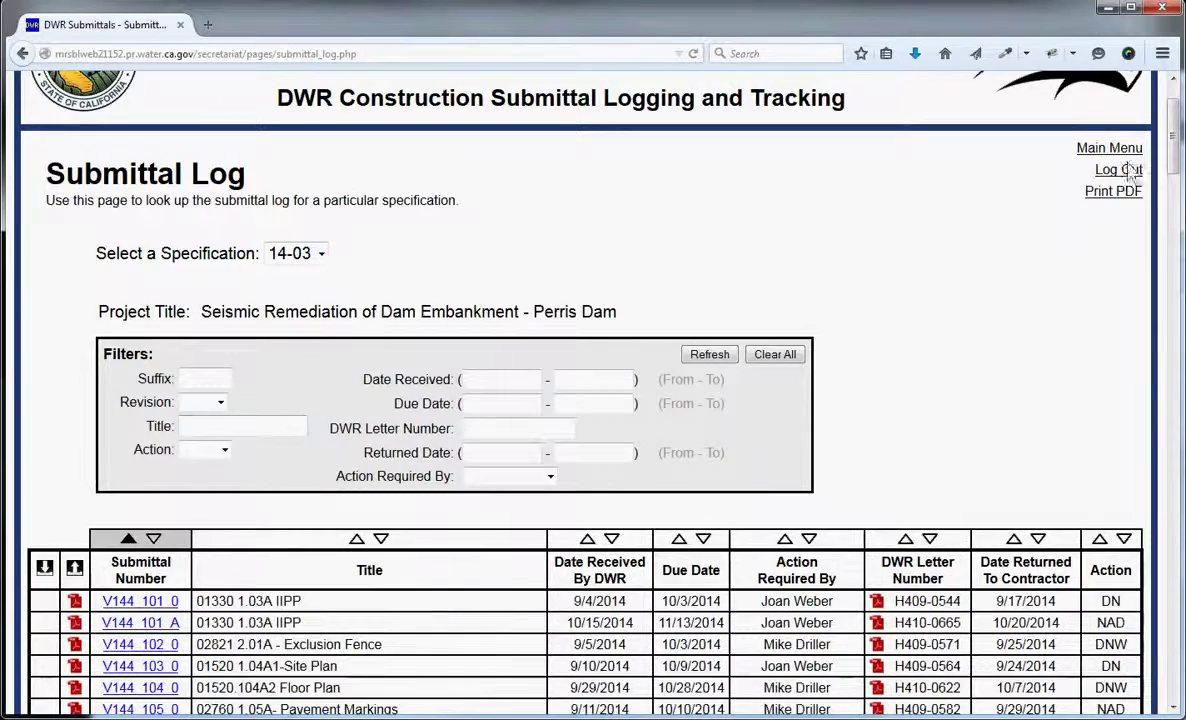
scroll(1090, 250, "down", 20)
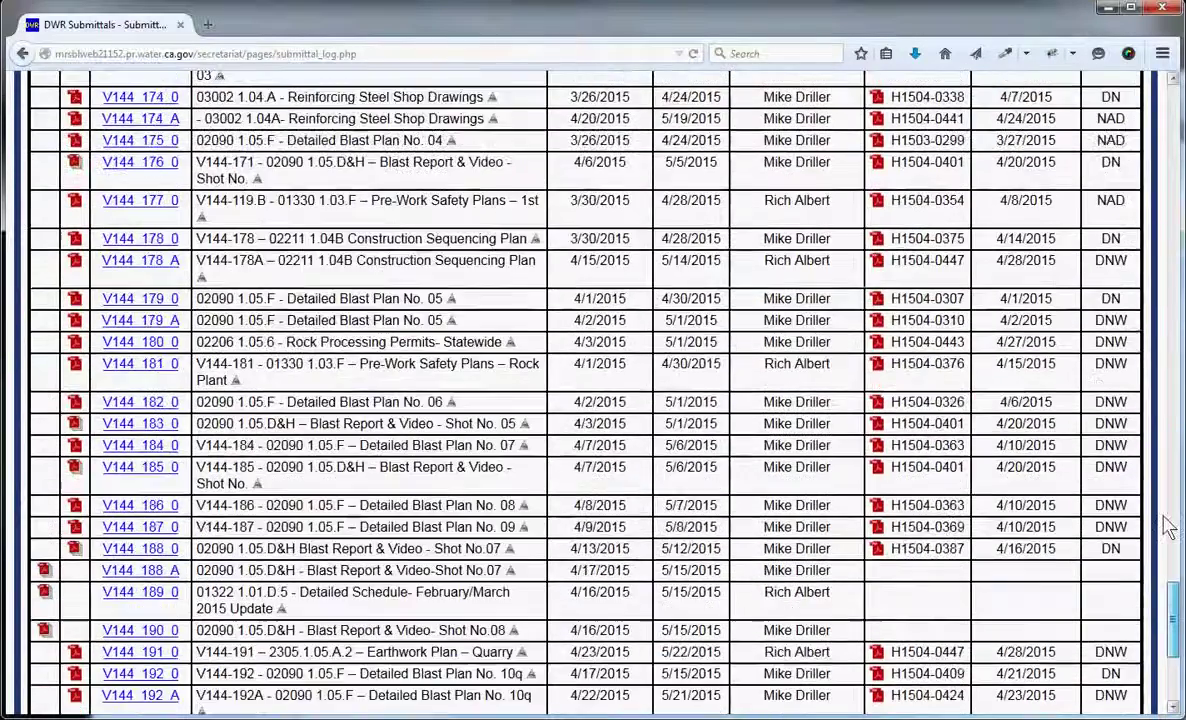
scroll(1170, 527, "up", 20)
scroll(900, 238, "down", 3)
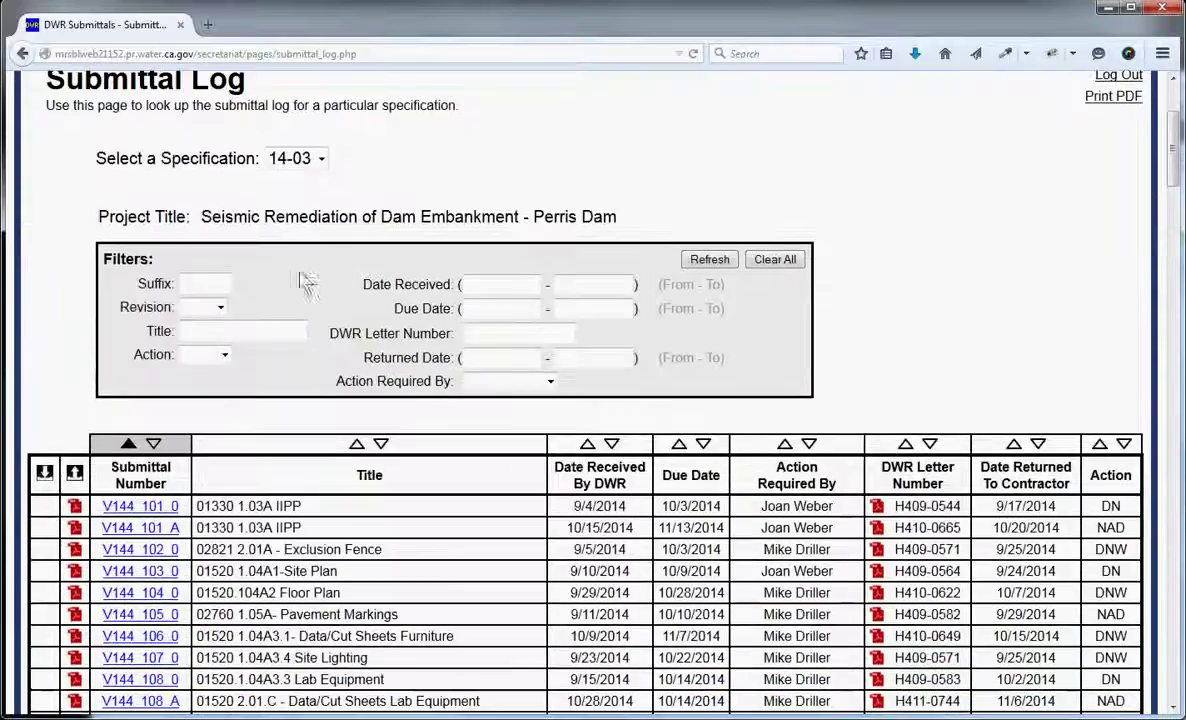
Step: Try a Suffix filter of 101, then remove it again
left_click(198, 284)
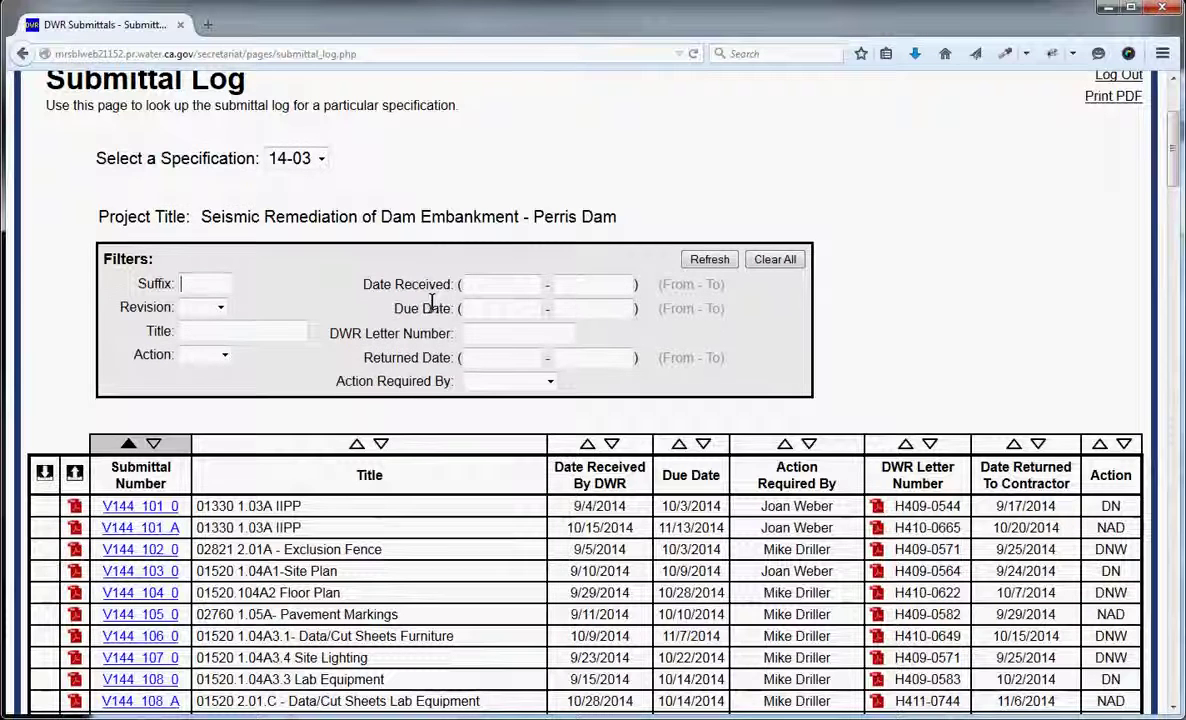
type("101")
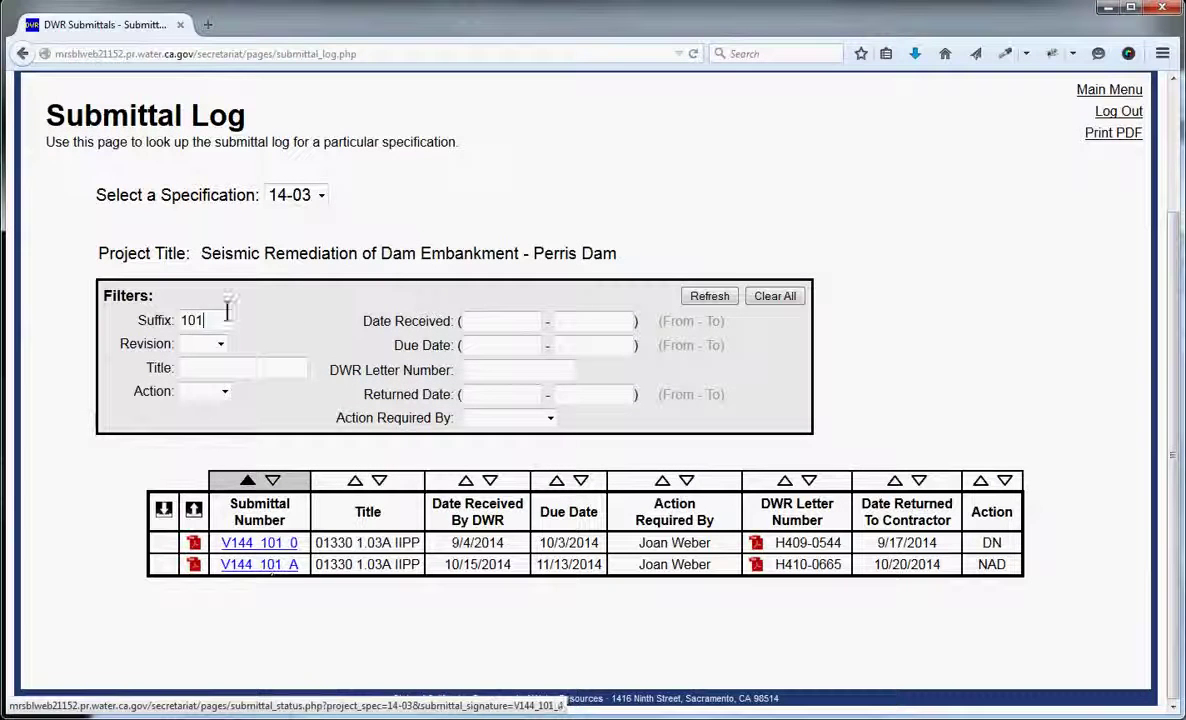
key("BackSpace")
key("BackSpace")
key("BackSpace")
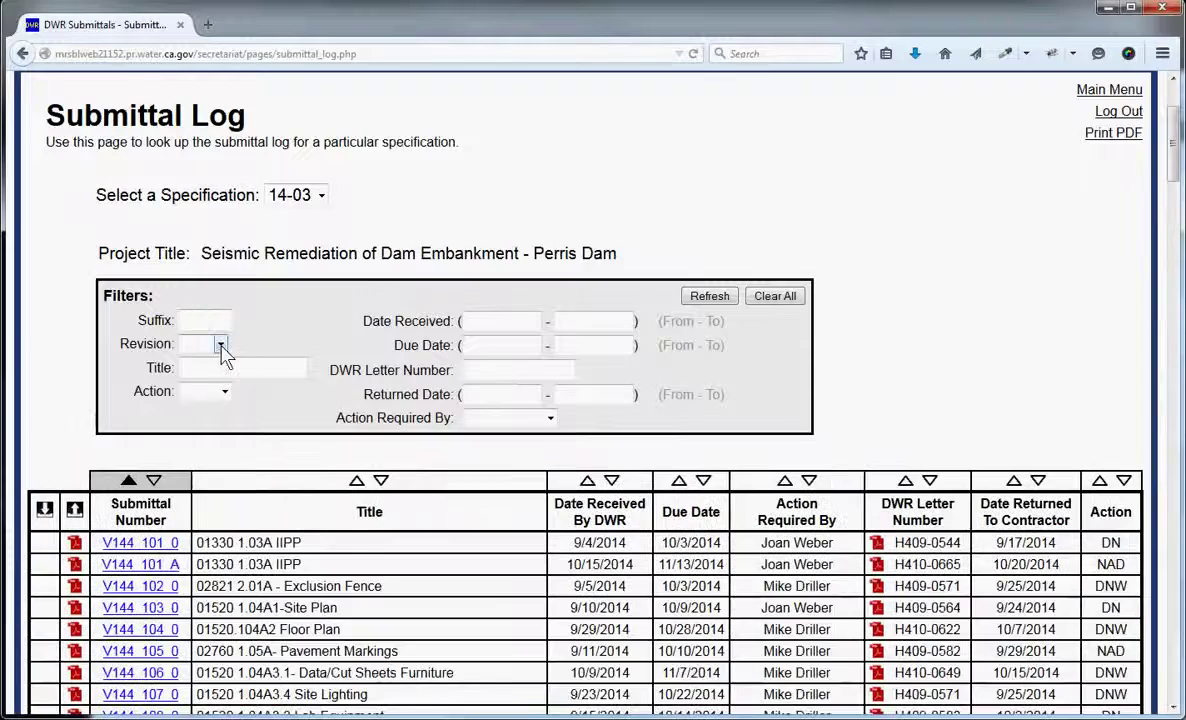
Step: Filter the log to Revision A and scroll the resubmitted results from V144_101_A
left_click(220, 345)
left_click(222, 391)
scroll(259, 460, "down", 3)
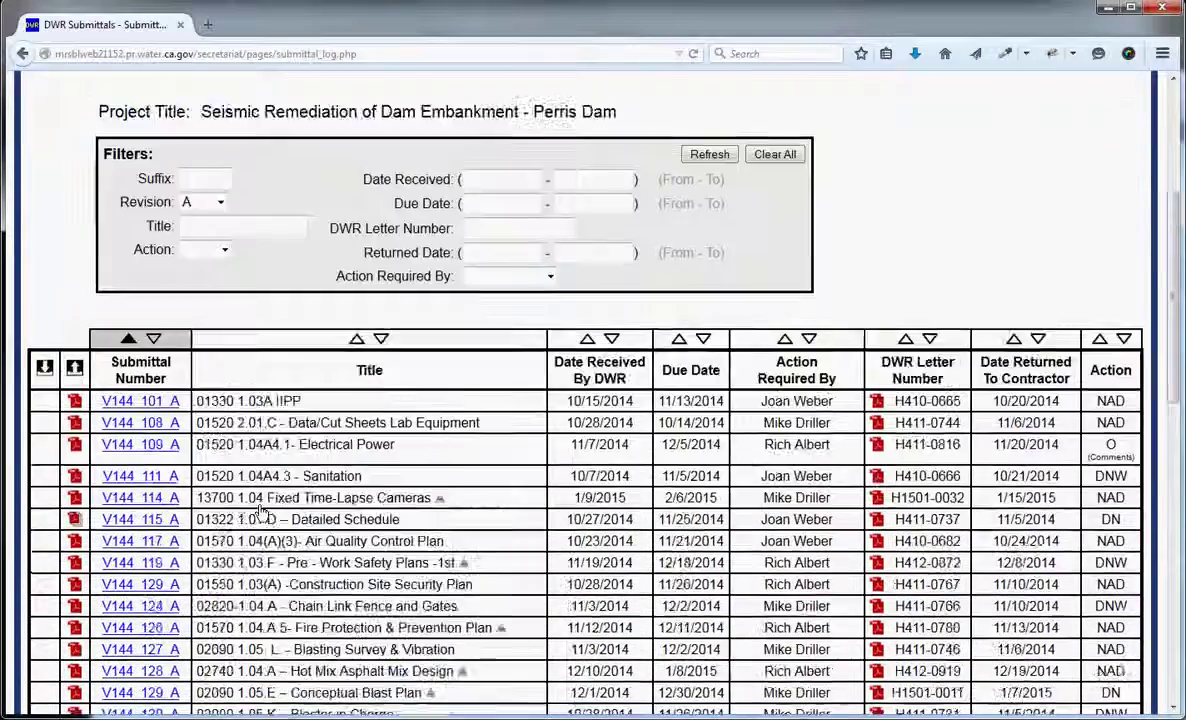
scroll(259, 511, "down", 15)
scroll(207, 443, "up", 14)
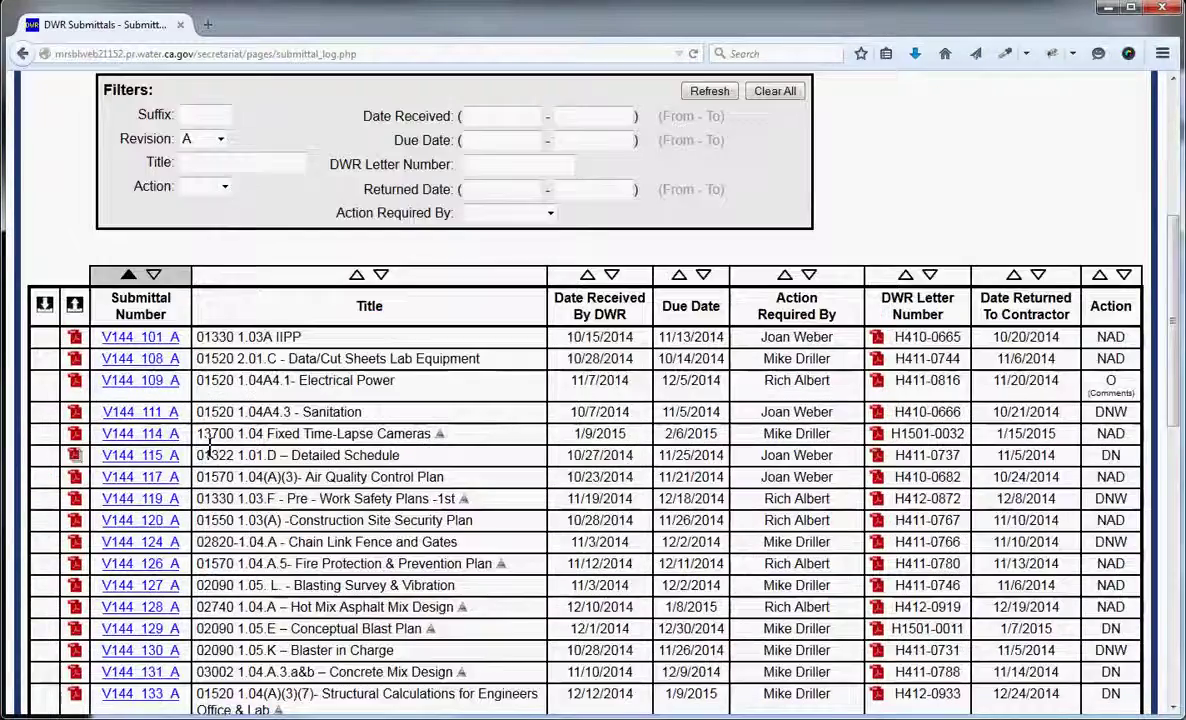
scroll(207, 443, "down", 6)
scroll(222, 510, "up", 10)
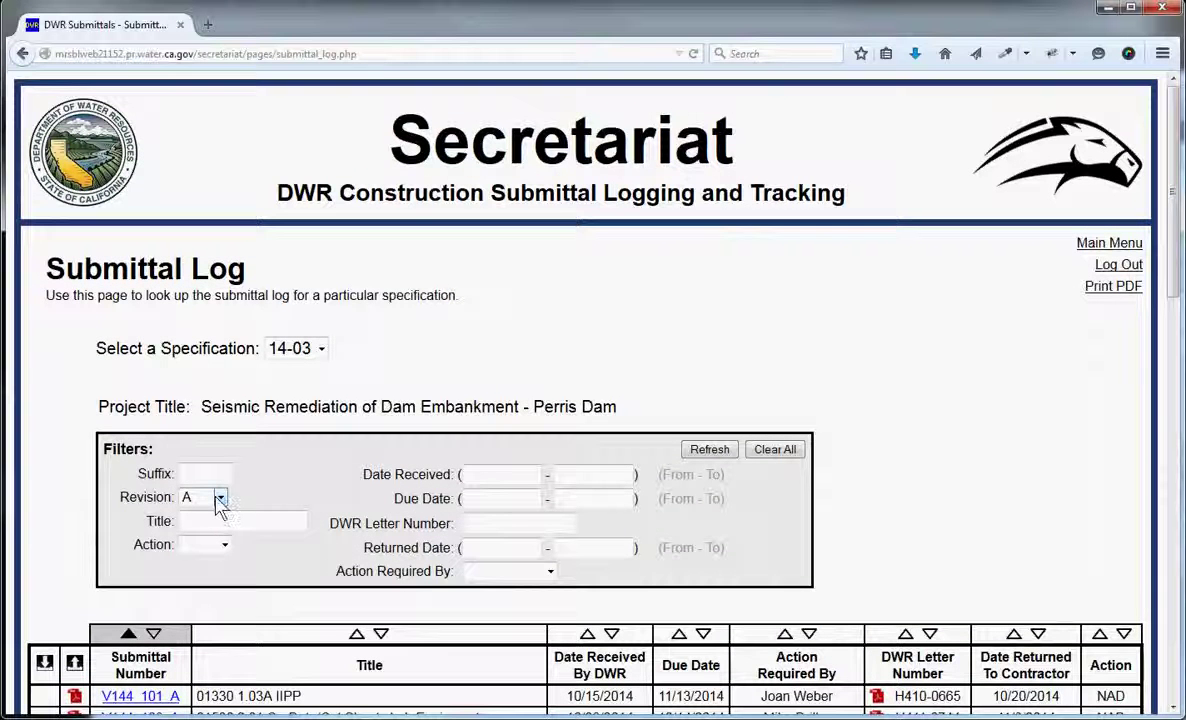
Step: Set the Date Received From filter to 4/27/2015 from the calendar
left_click(500, 475)
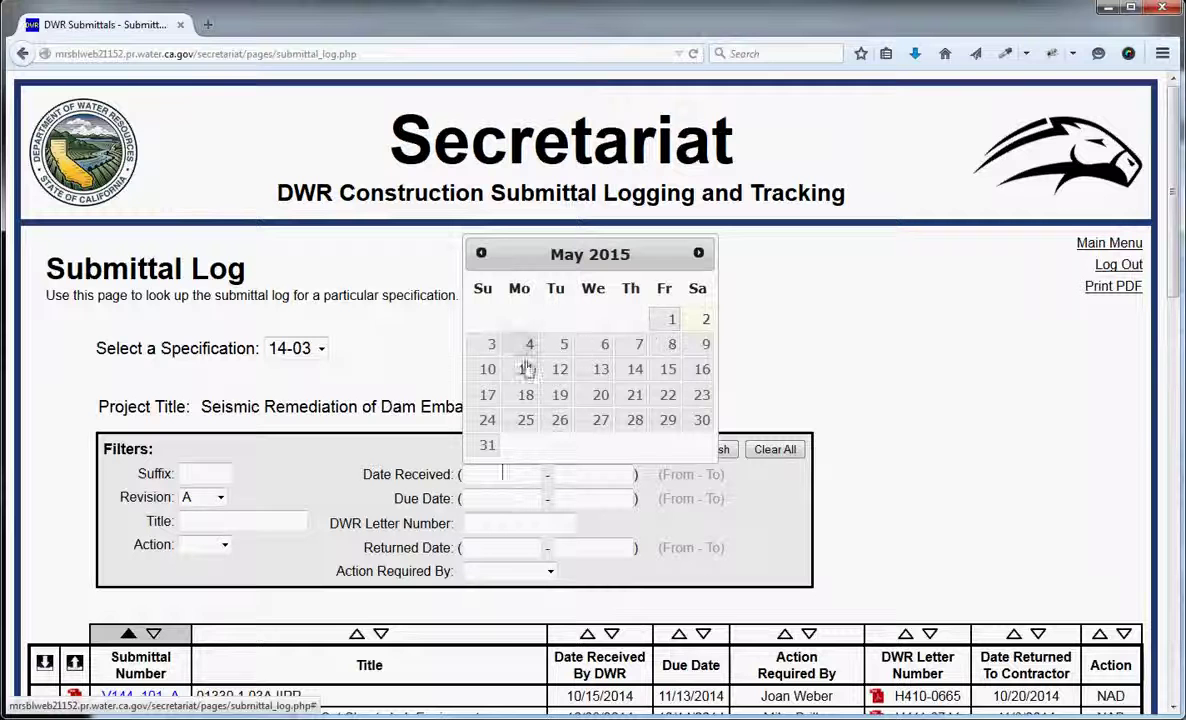
left_click(481, 253)
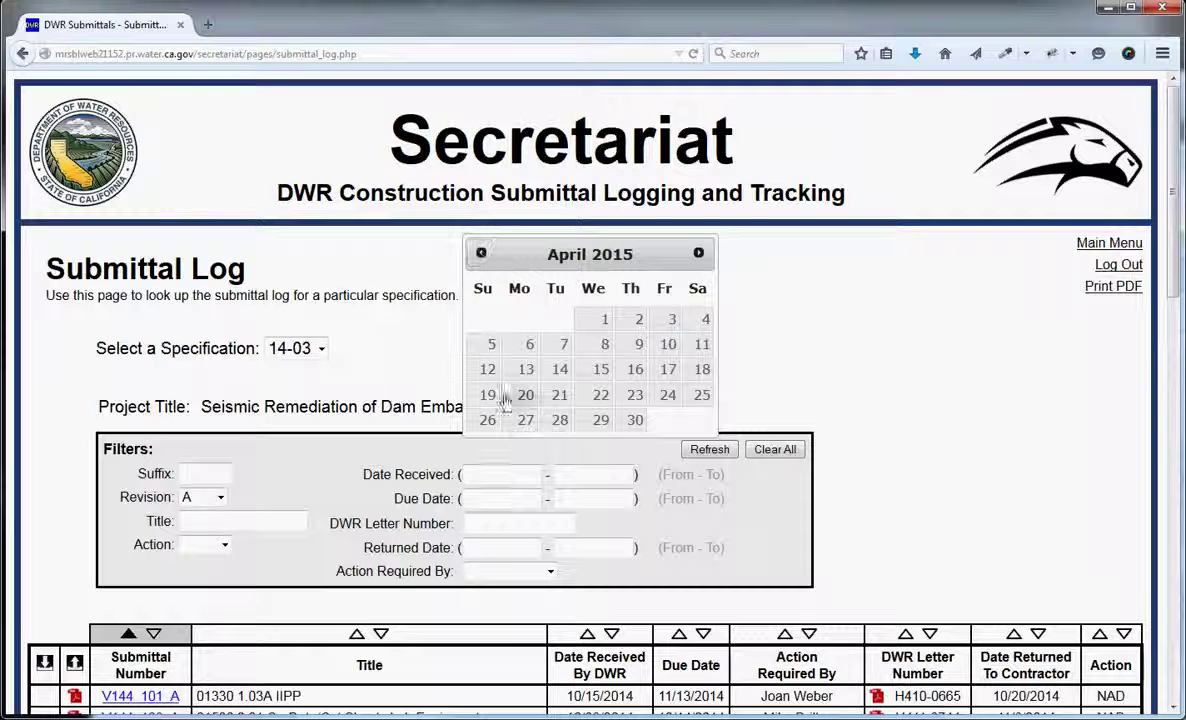
left_click(525, 420)
scroll(648, 373, "down", 3)
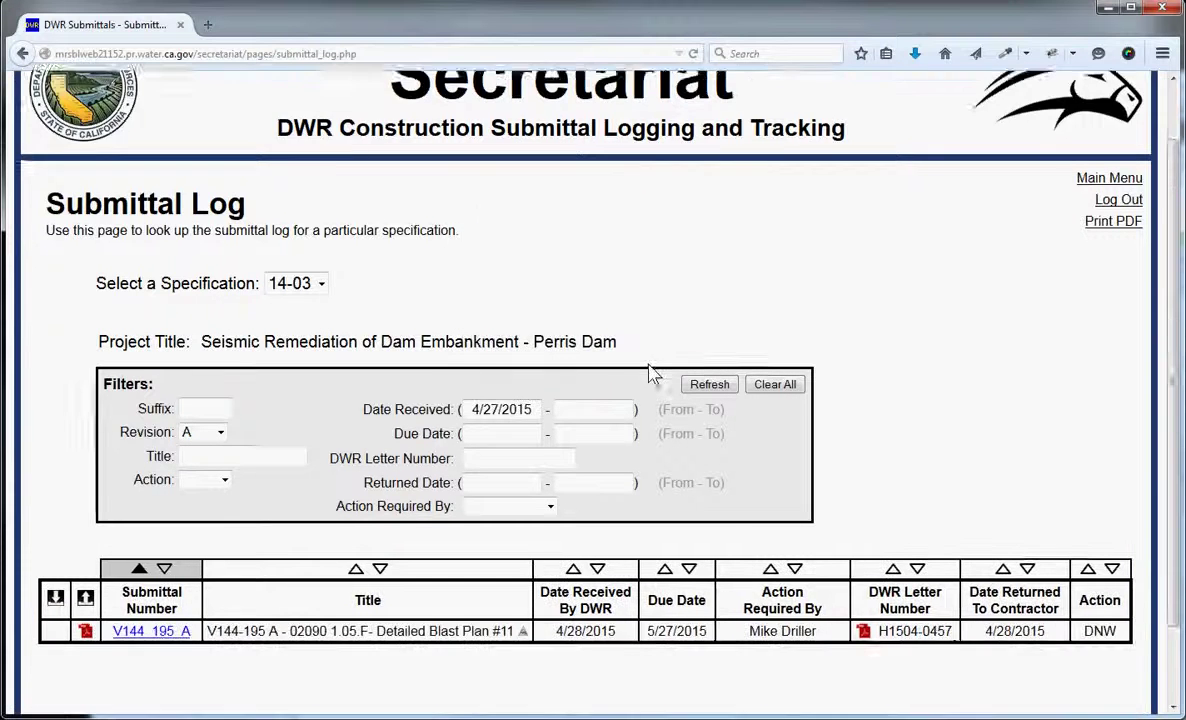
scroll(648, 373, "down", 2)
Step: Set Revision back to blank and clear all remaining filters
left_click(208, 344)
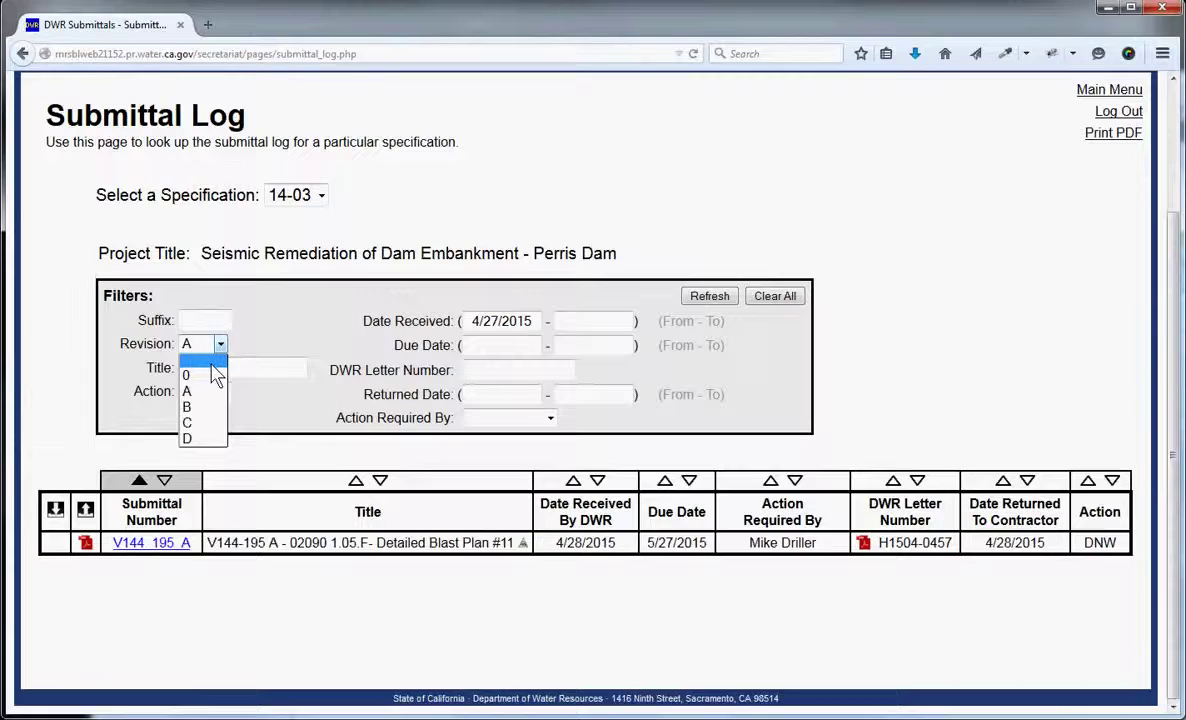
left_click(211, 363)
scroll(224, 390, "down", 1)
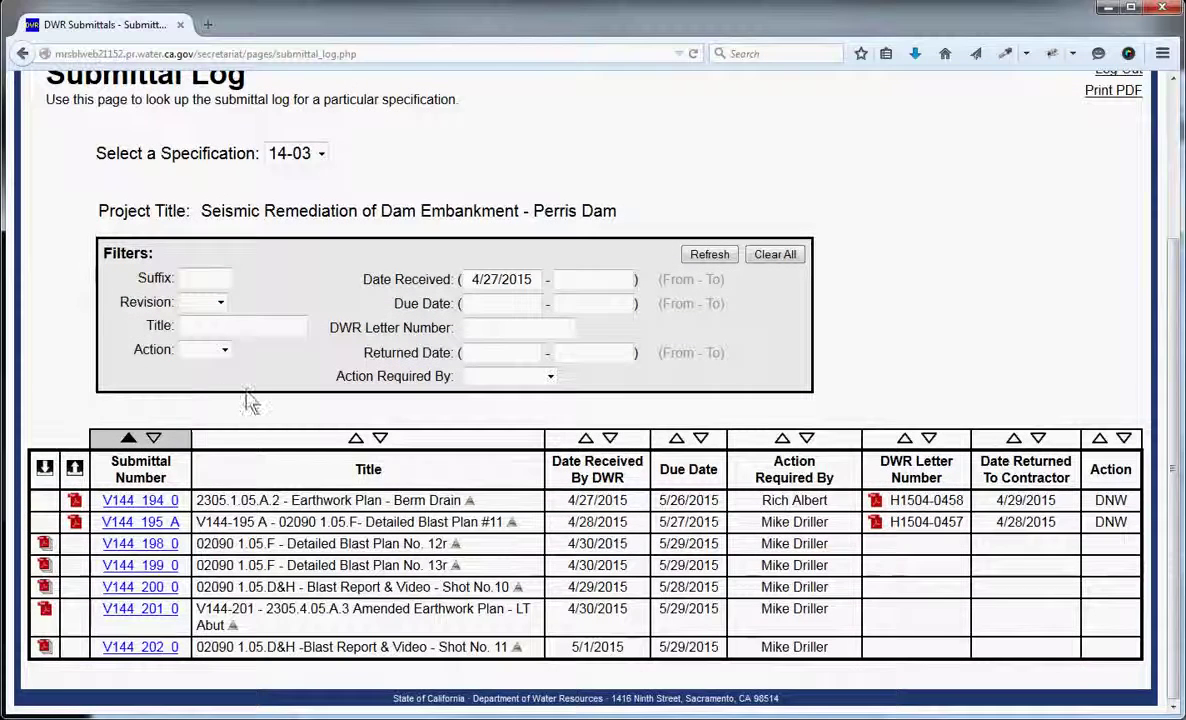
left_click(773, 256)
scroll(497, 245, "down", 2)
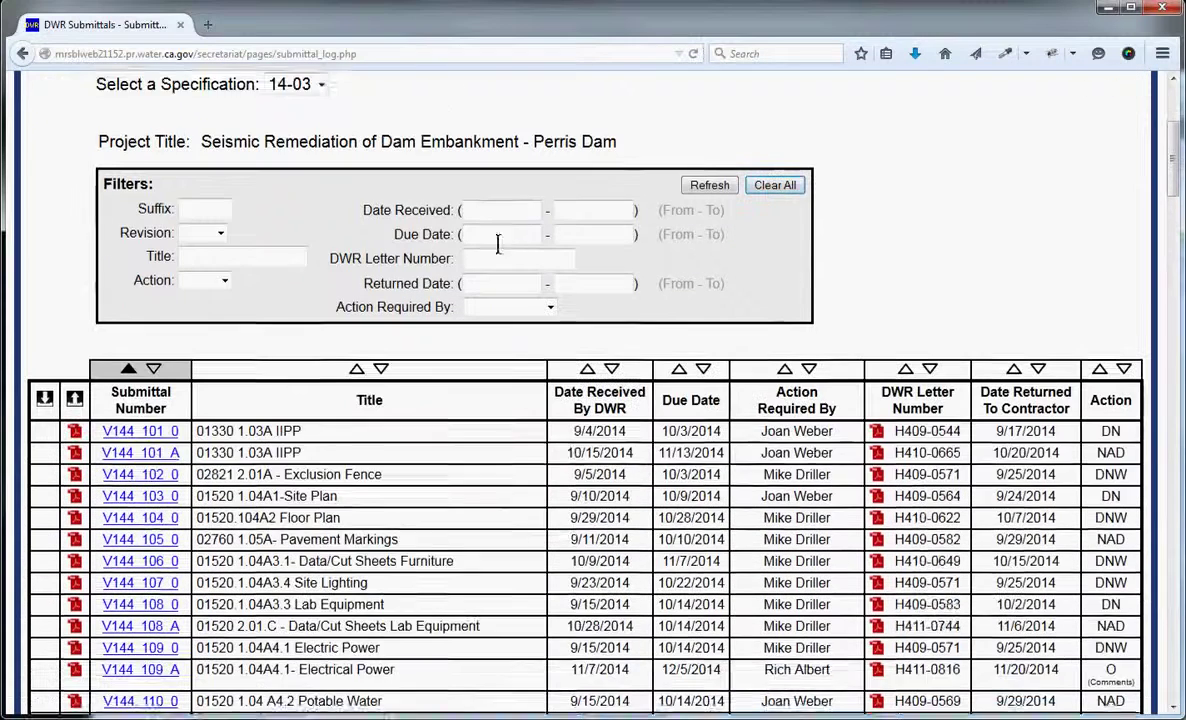
scroll(497, 245, "down", 1)
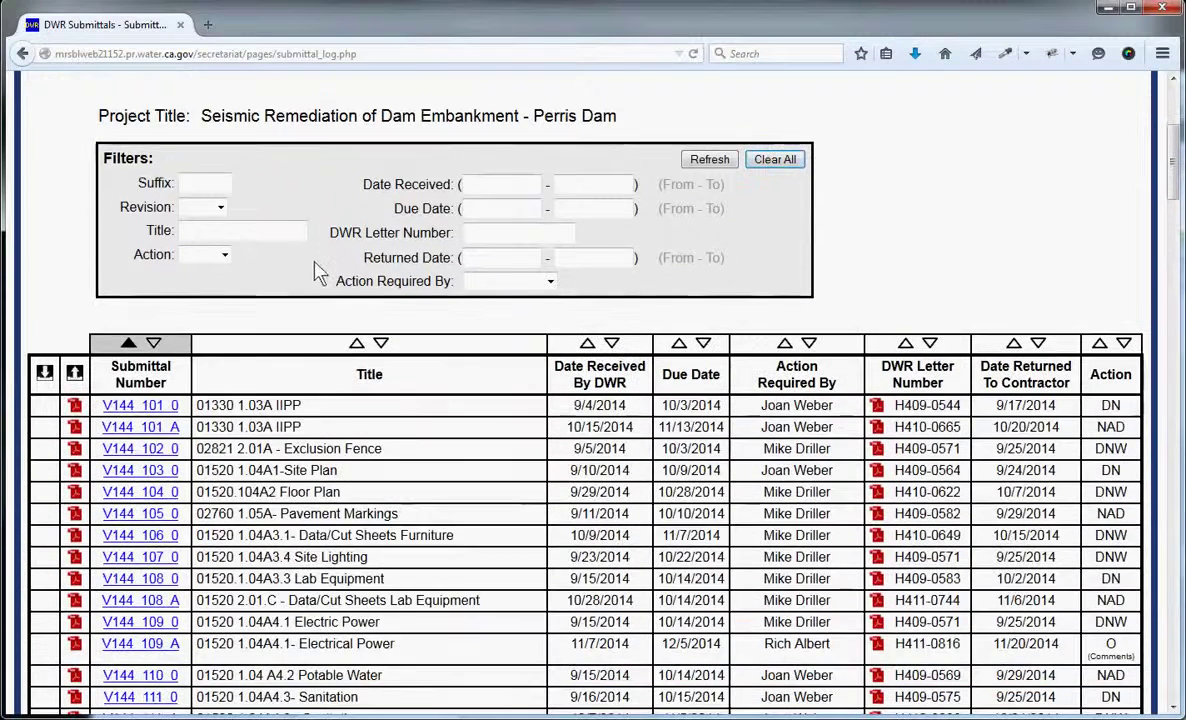
left_click(153, 345)
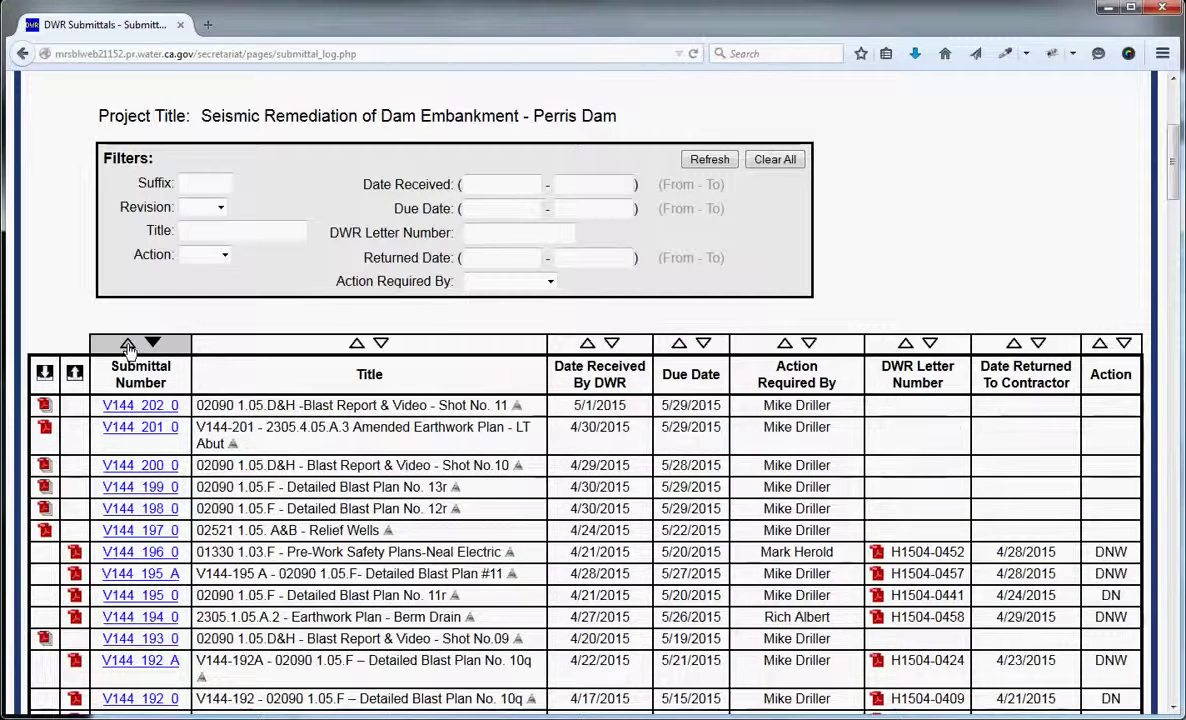
left_click(128, 345)
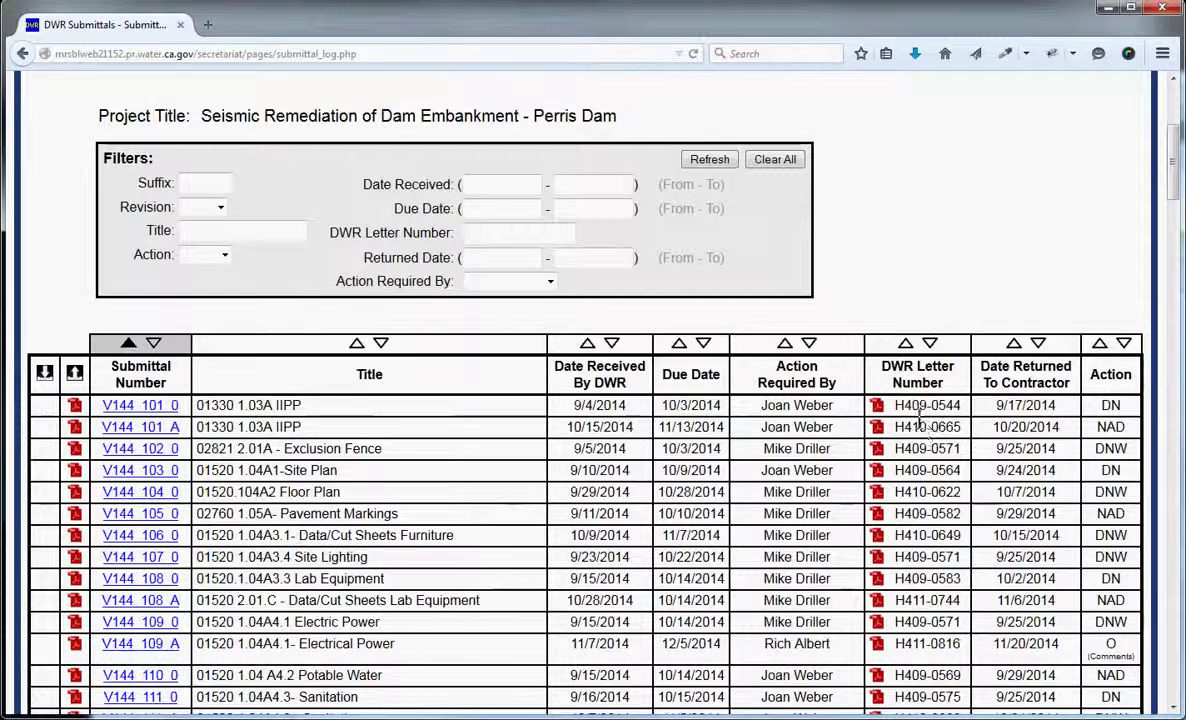
scroll(857, 405, "up", 4)
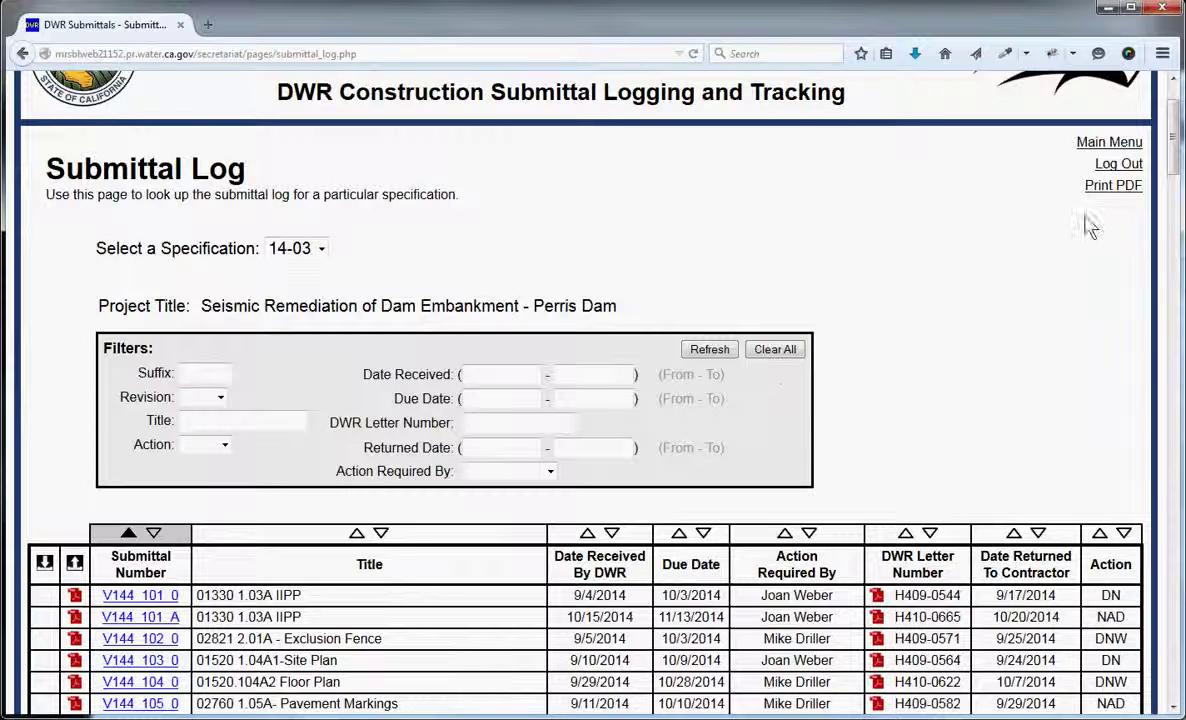
Step: Export the 14-03 Submittal Log with Print PDF, acknowledging the loading notice
left_click(1103, 190)
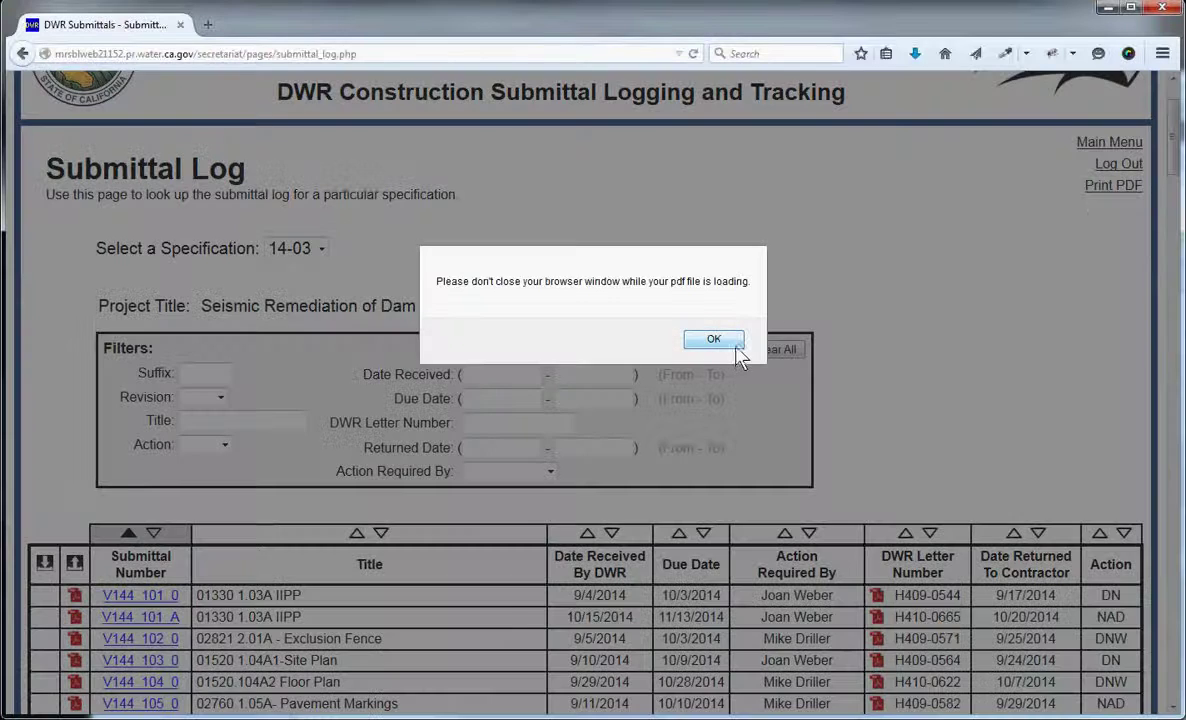
left_click(700, 340)
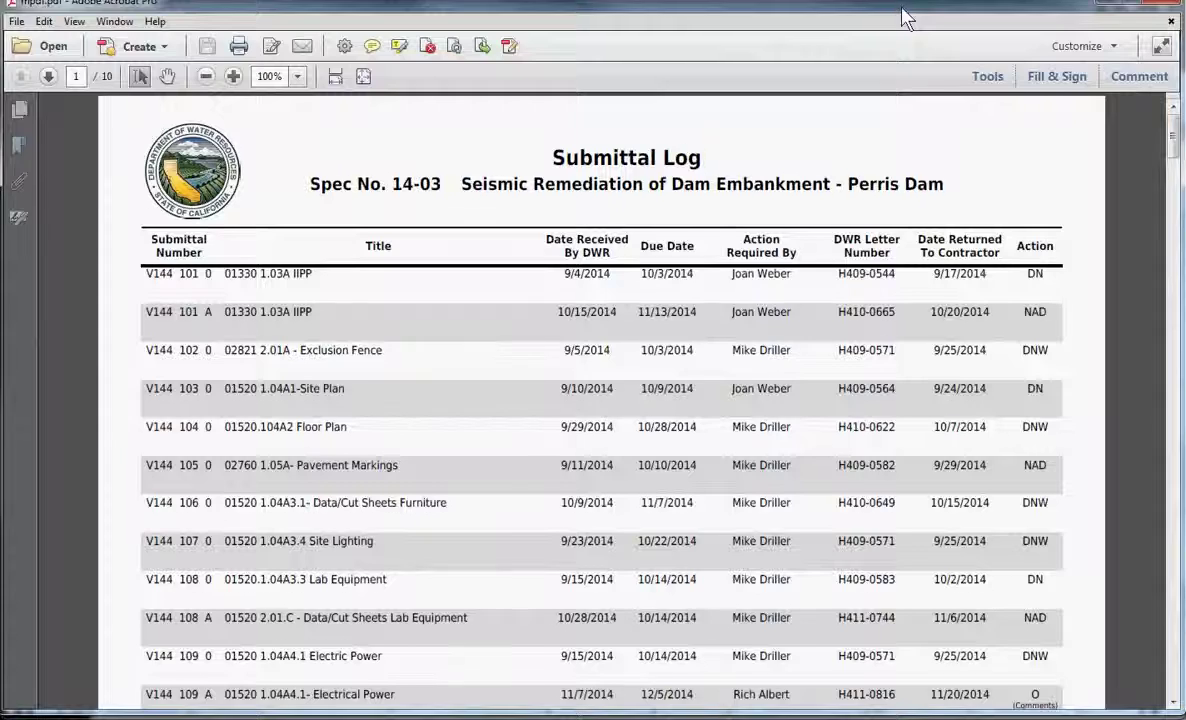
Step: Reposition and narrow the Acrobat window, scroll to page 2, then minimize it
left_click_drag(900, 13, 930, 30)
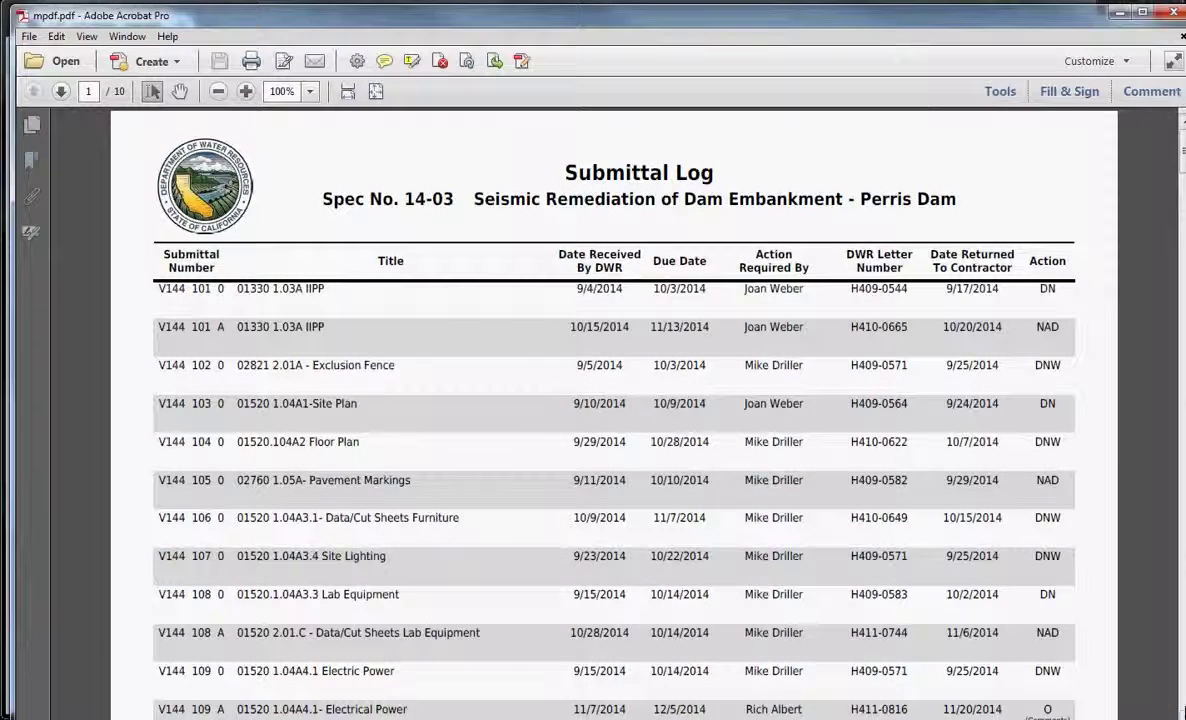
mouse_move(1184, 360)
left_mouse_down()
mouse_move(1123, 360)
mouse_move(1175, 360)
left_mouse_up()
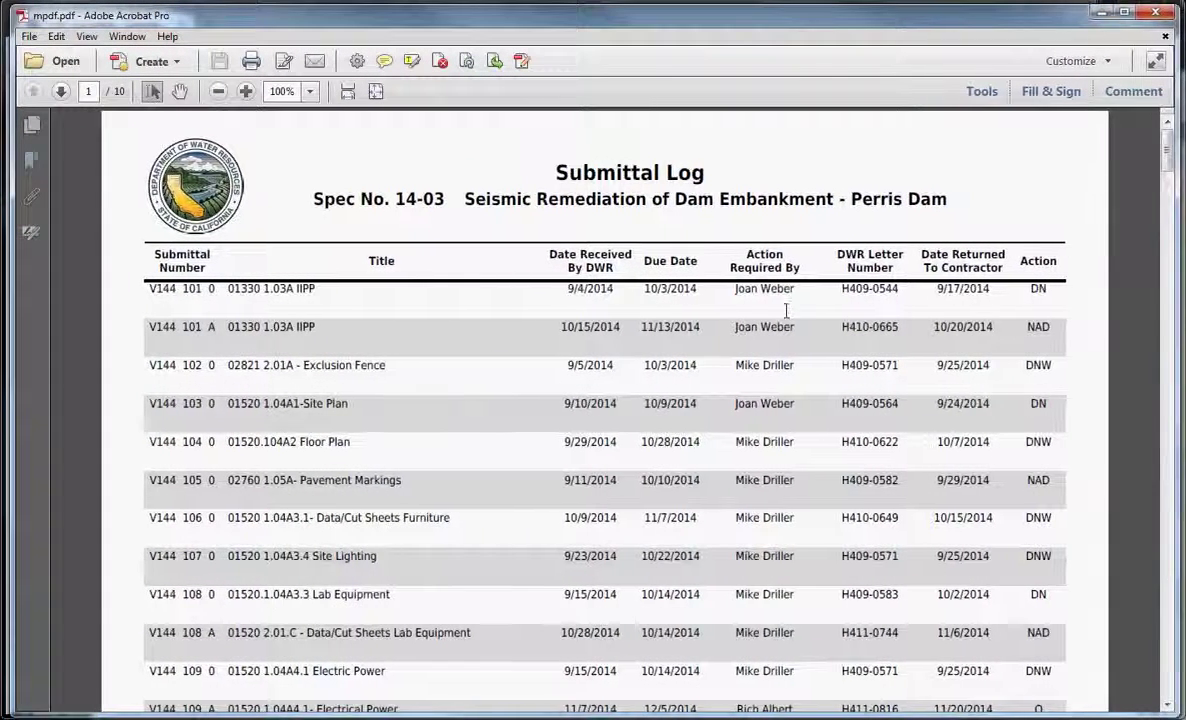
scroll(786, 311, "down", 10)
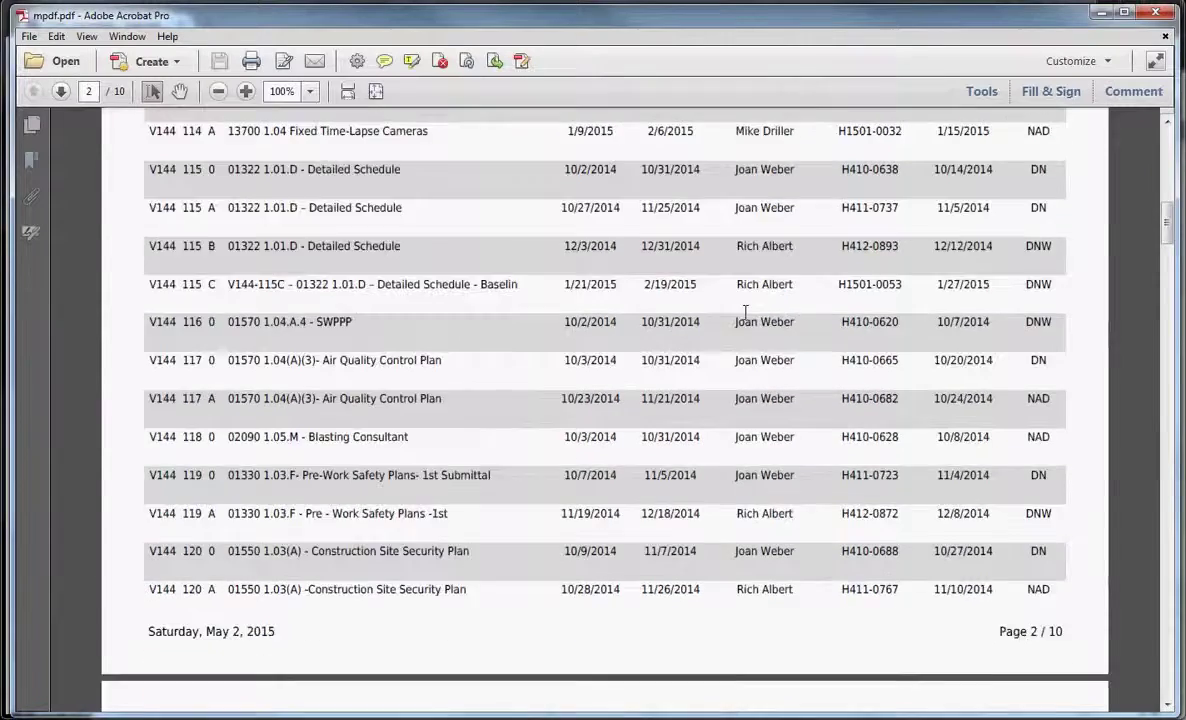
scroll(745, 311, "down", 5)
left_click(1102, 12)
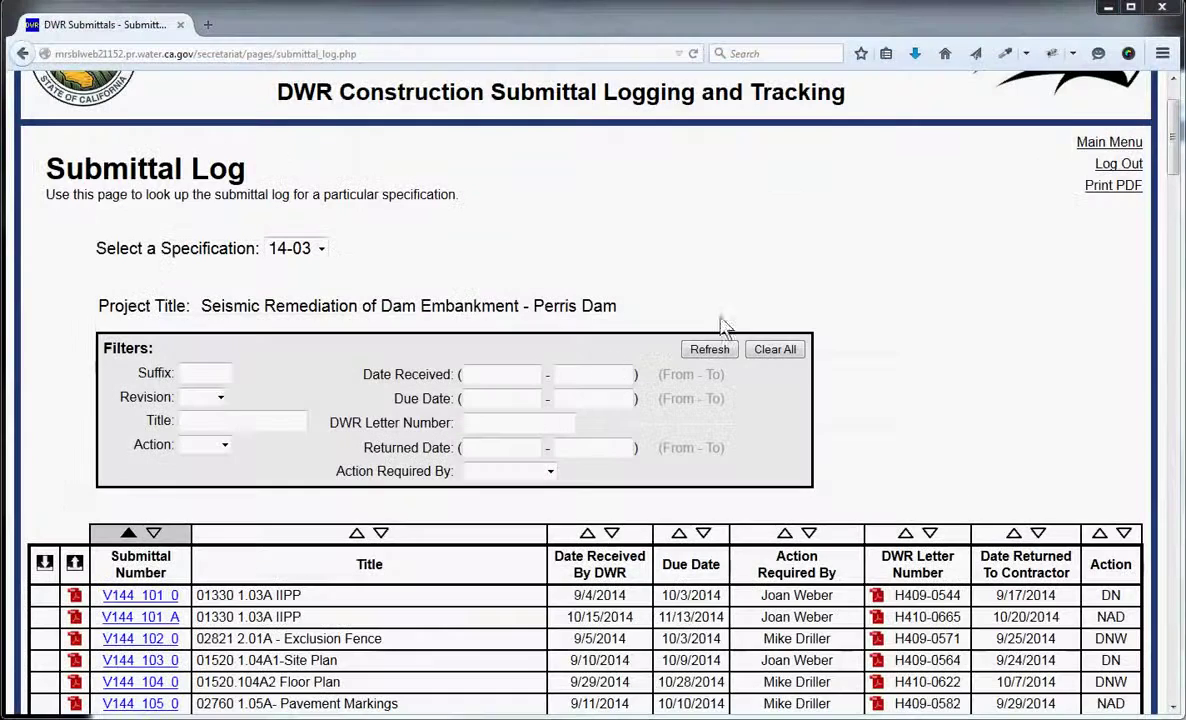
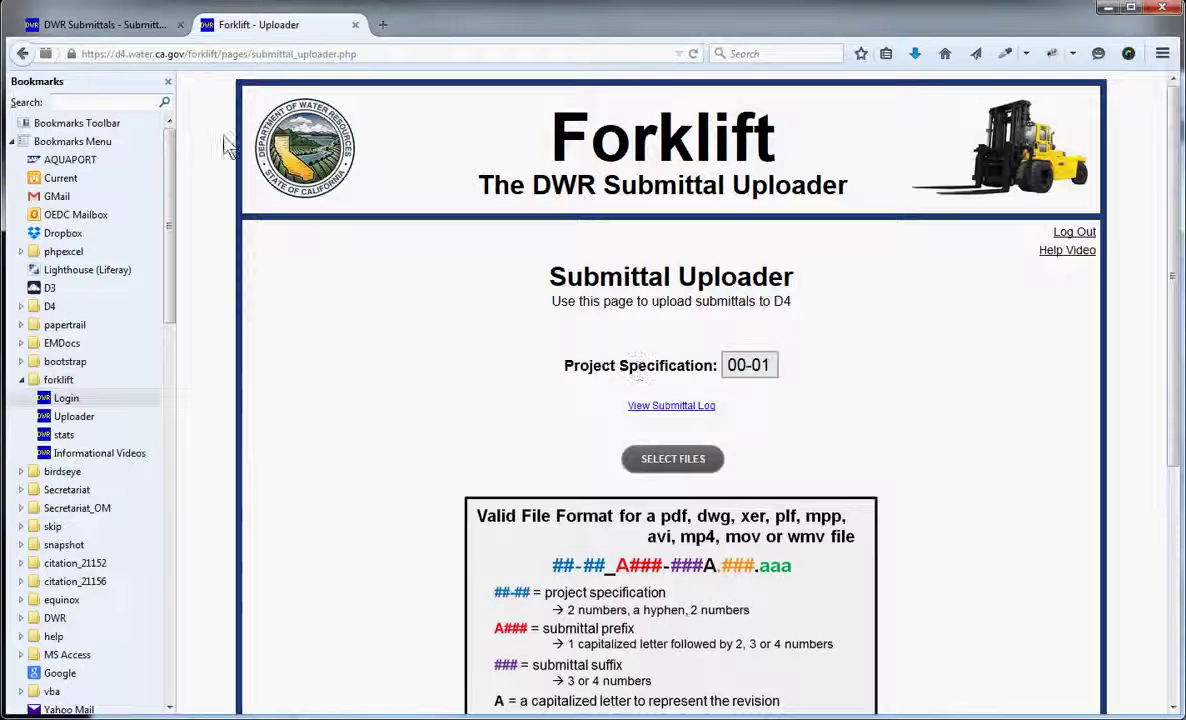
Step: Hide the bookmarks sidebar and upload 00-01_V111-403.pdf, confirming it appears under Files Uploaded
left_click(168, 81)
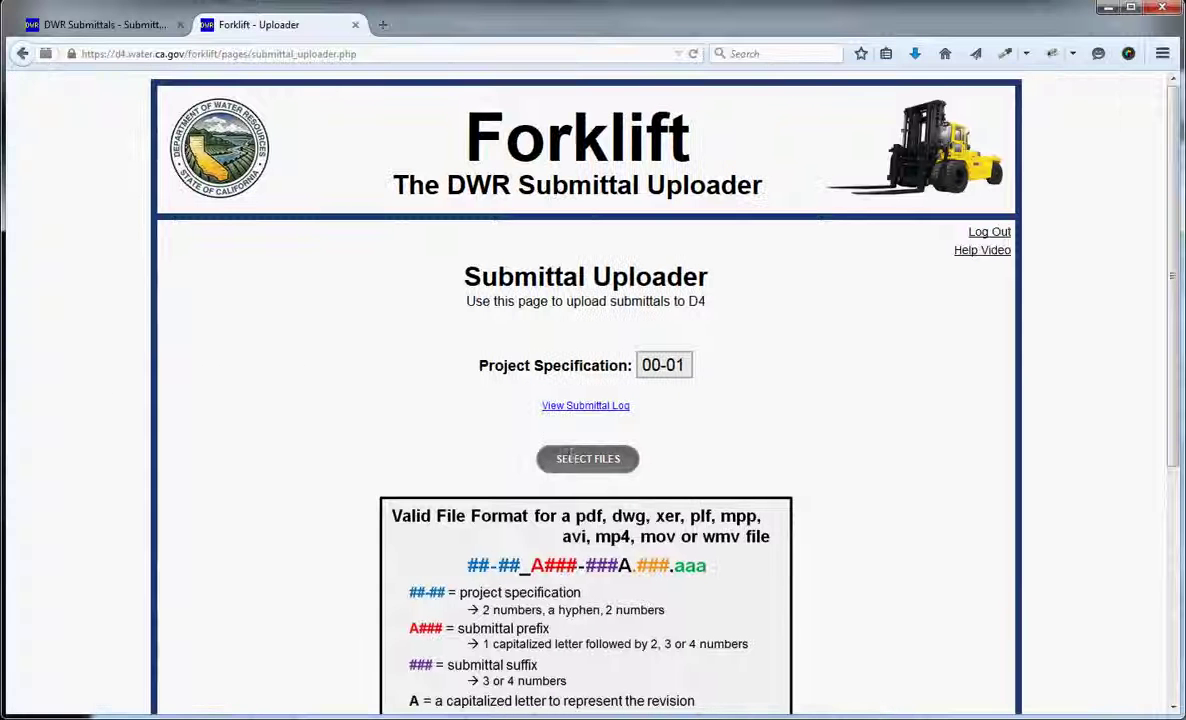
left_click(588, 461)
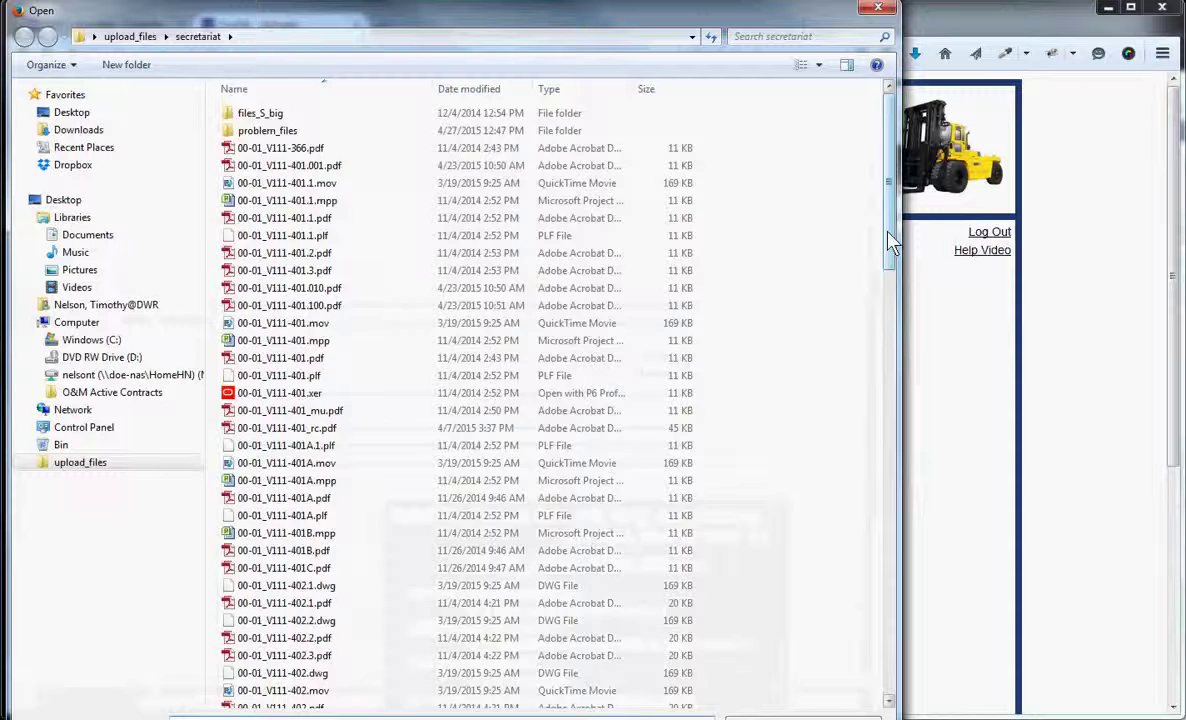
left_click_drag(889, 243, 930, 358)
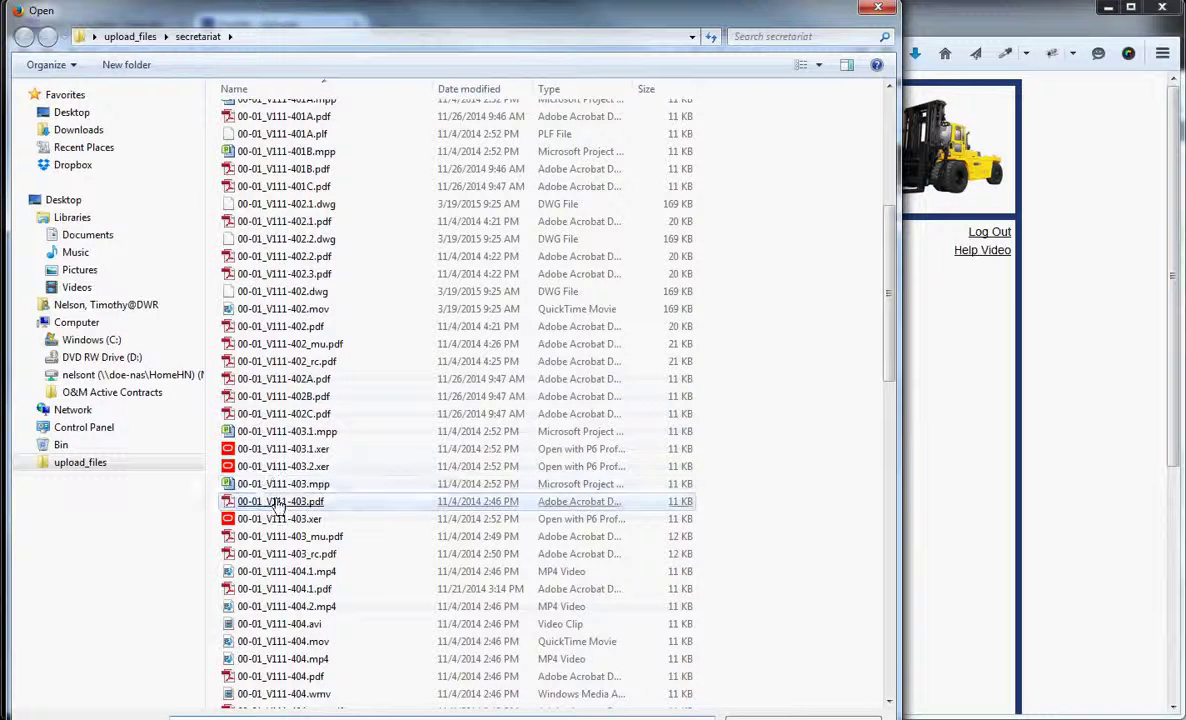
double_click(280, 501)
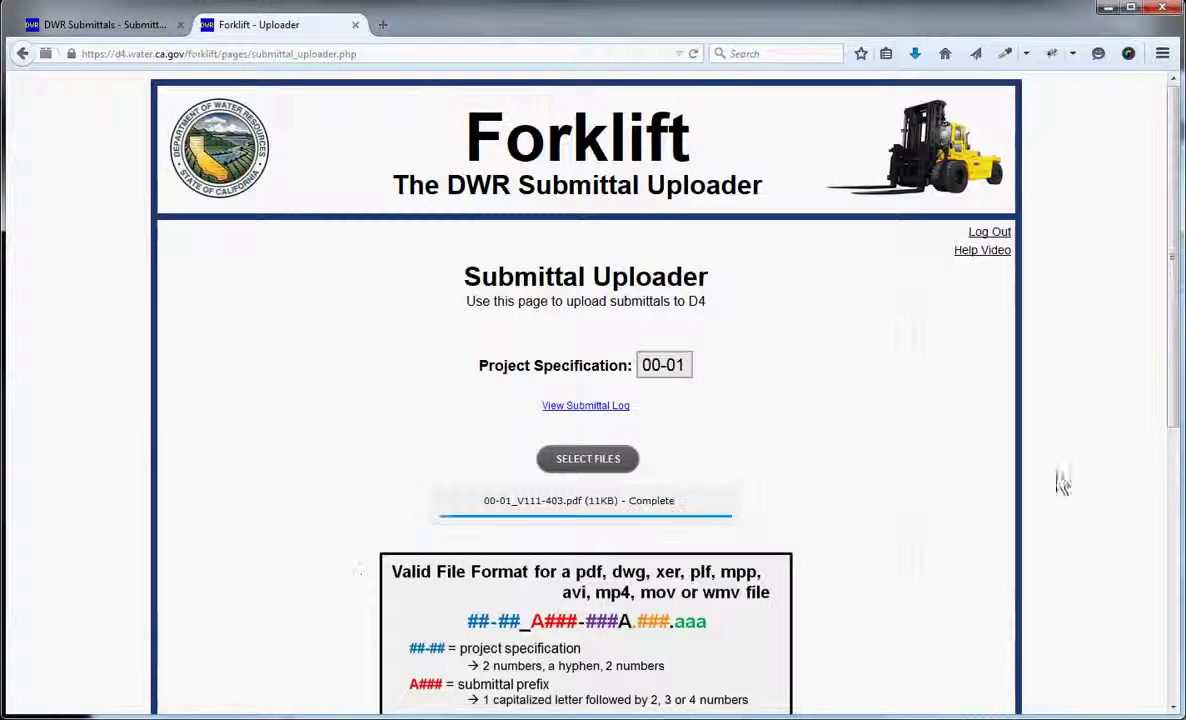
scroll(938, 518, "down", 5)
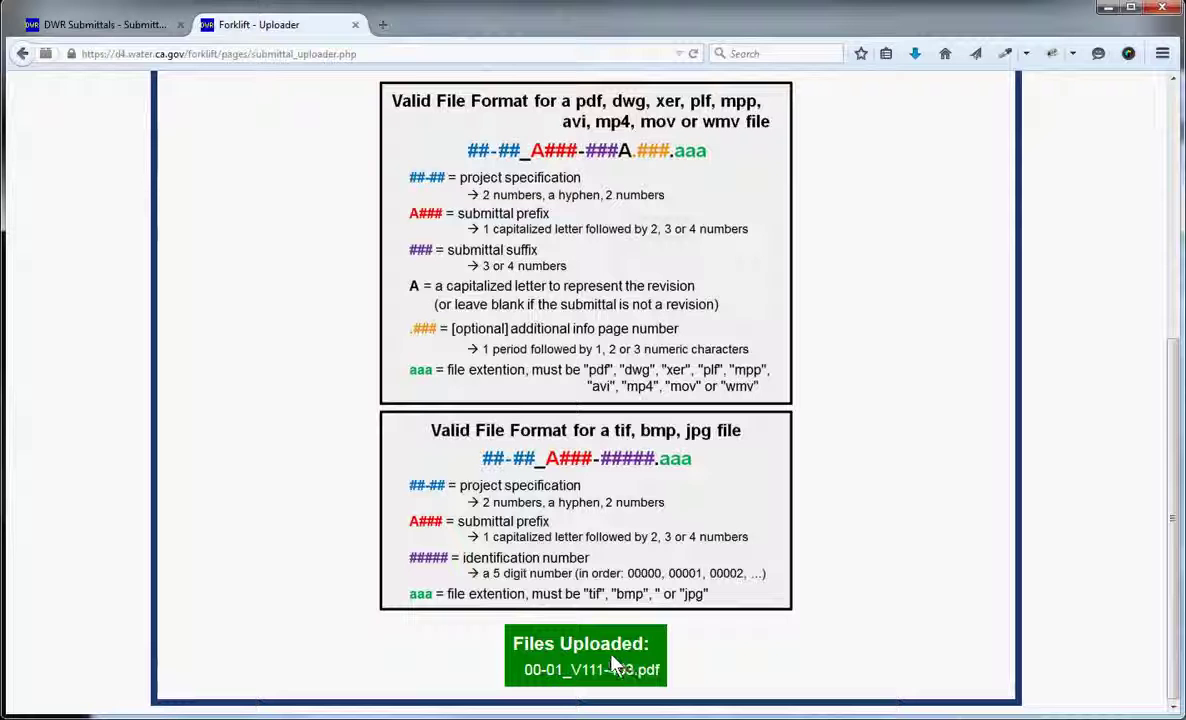
scroll(655, 640, "up", 5)
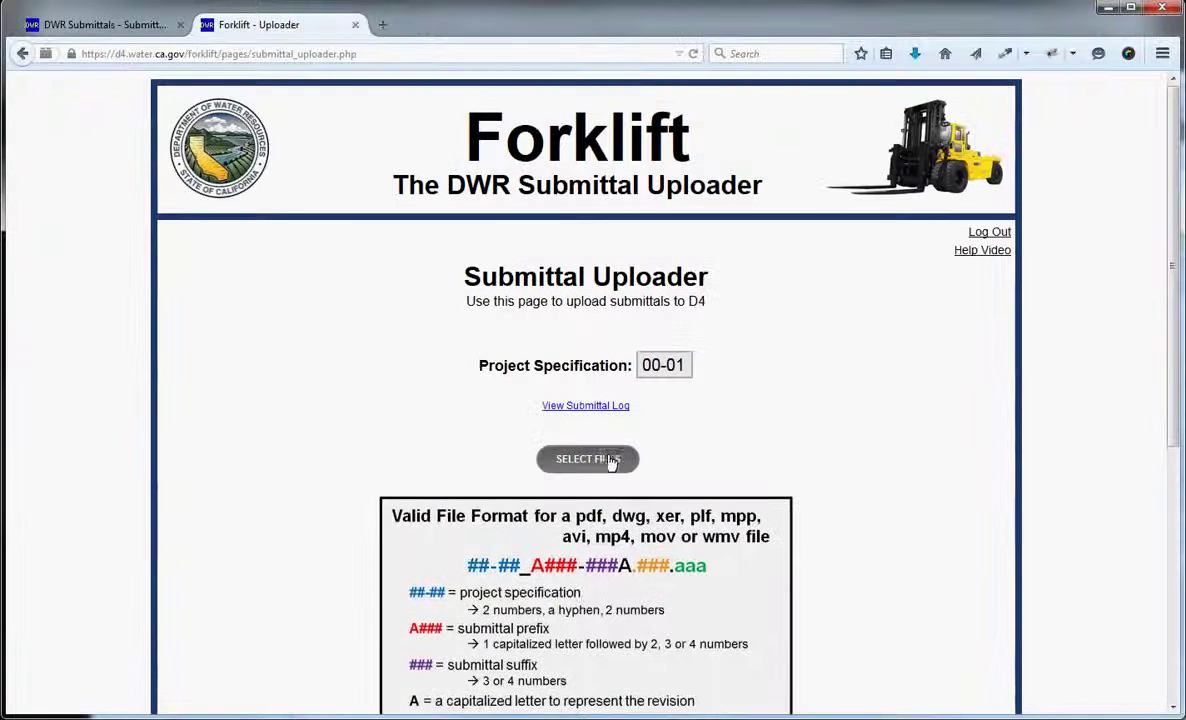
Step: Upload the ten files from 00-01_V111-402_mu.pdf to 00-01_V111-403.pdf and review uploaded versus rejected files
left_click(580, 455)
left_click_drag(700, 368, 410, 520)
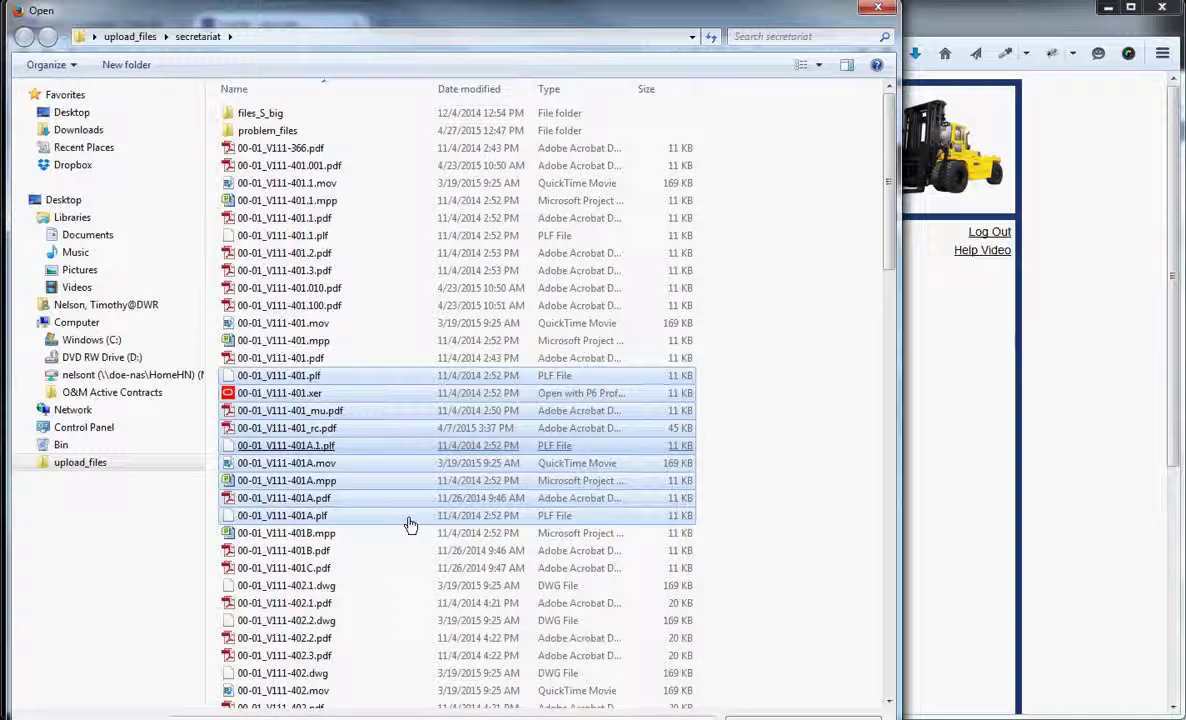
left_click(778, 595)
scroll(784, 566, "down", 5)
left_click_drag(728, 467, 335, 637)
key("Return")
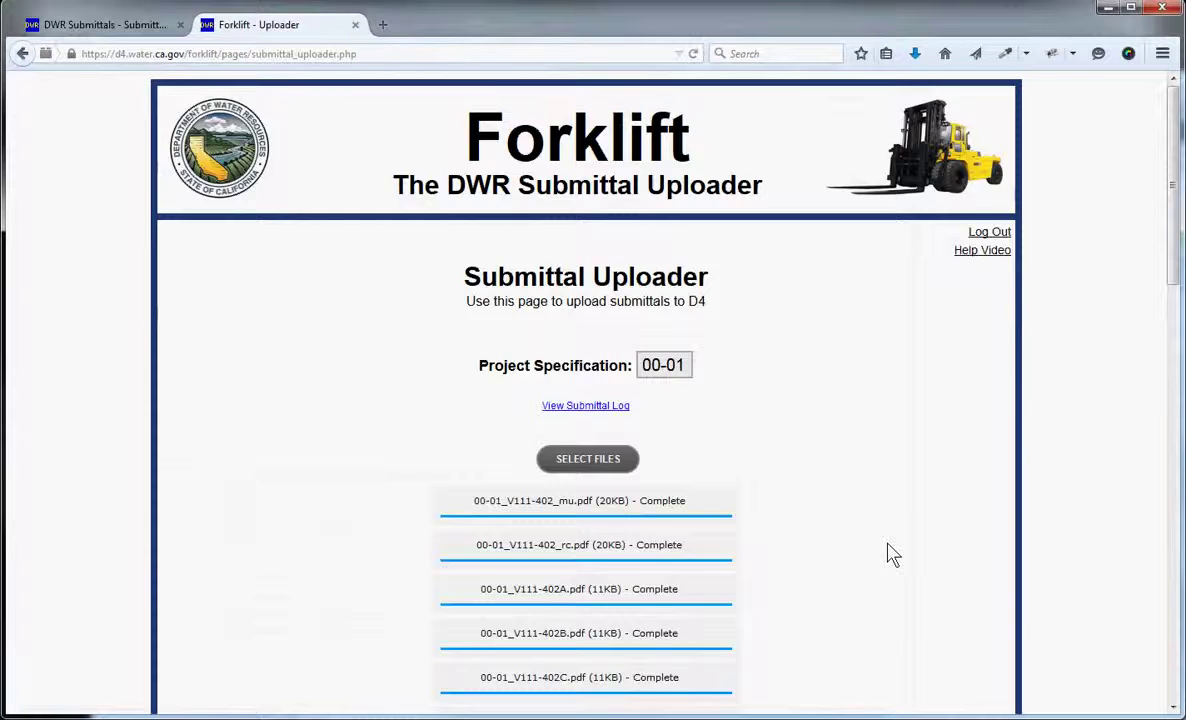
scroll(887, 553, "down", 10)
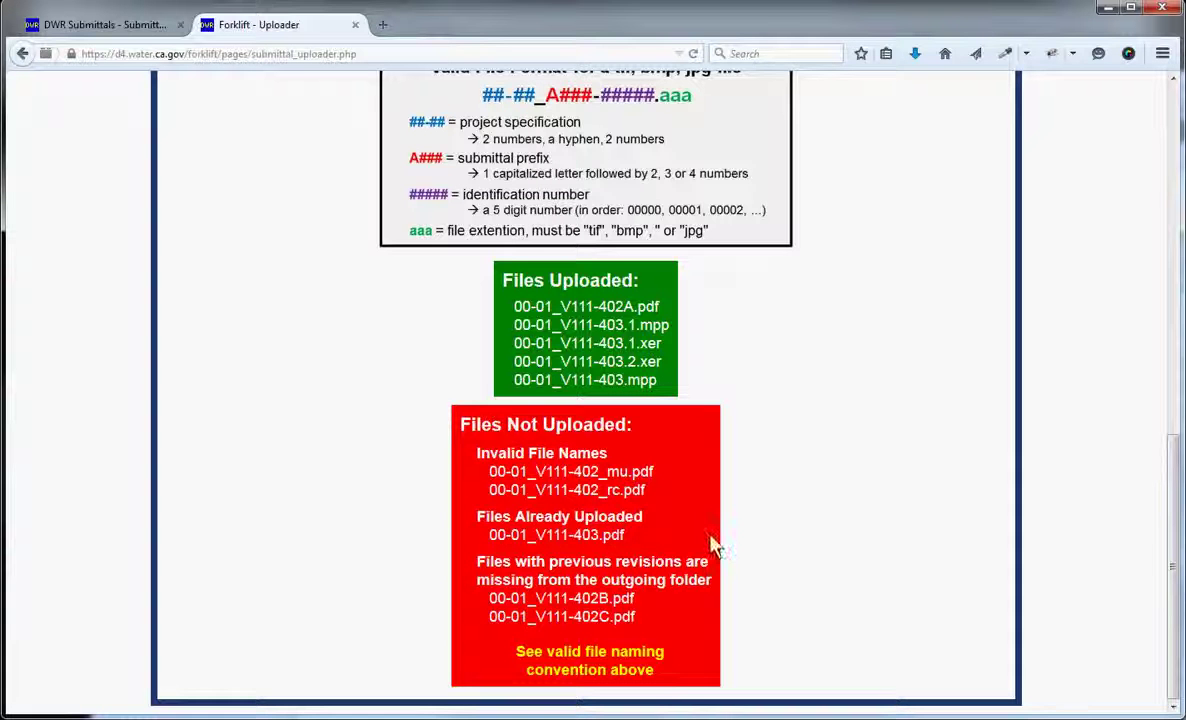
scroll(887, 520, "up", 10)
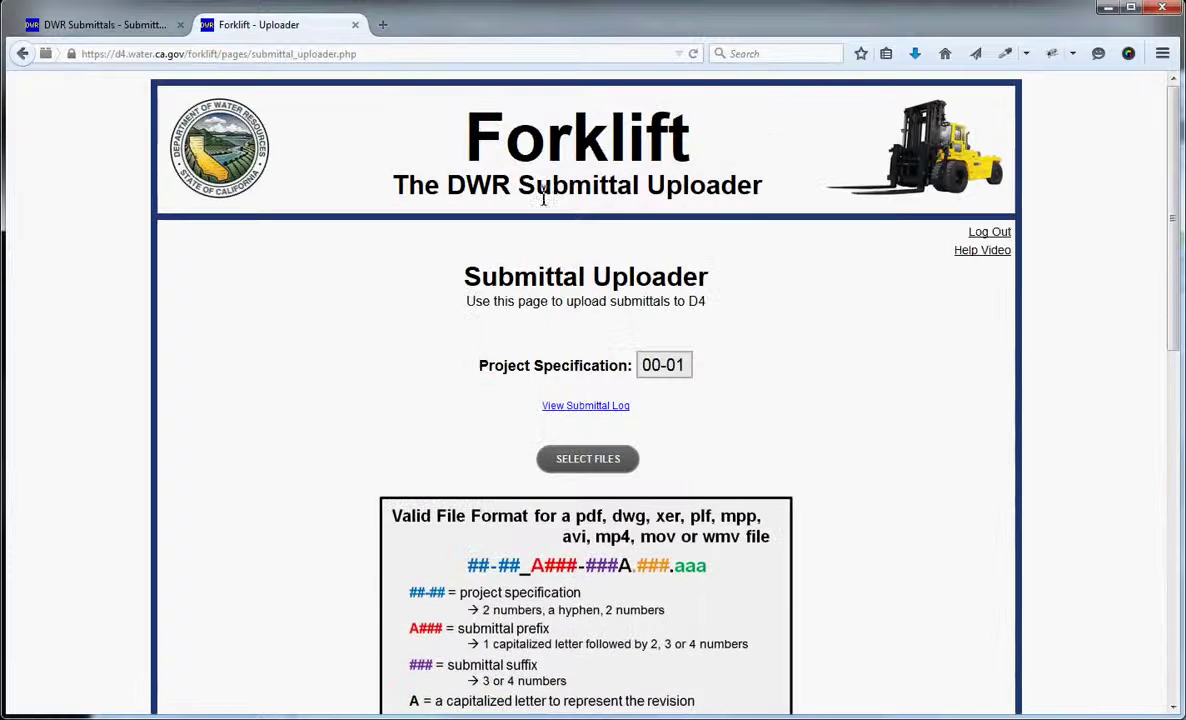
Step: Close the Forklift uploader tab and go from the 00-01 Submittal Log to Secretariat's Main Menu
middle_click(245, 30)
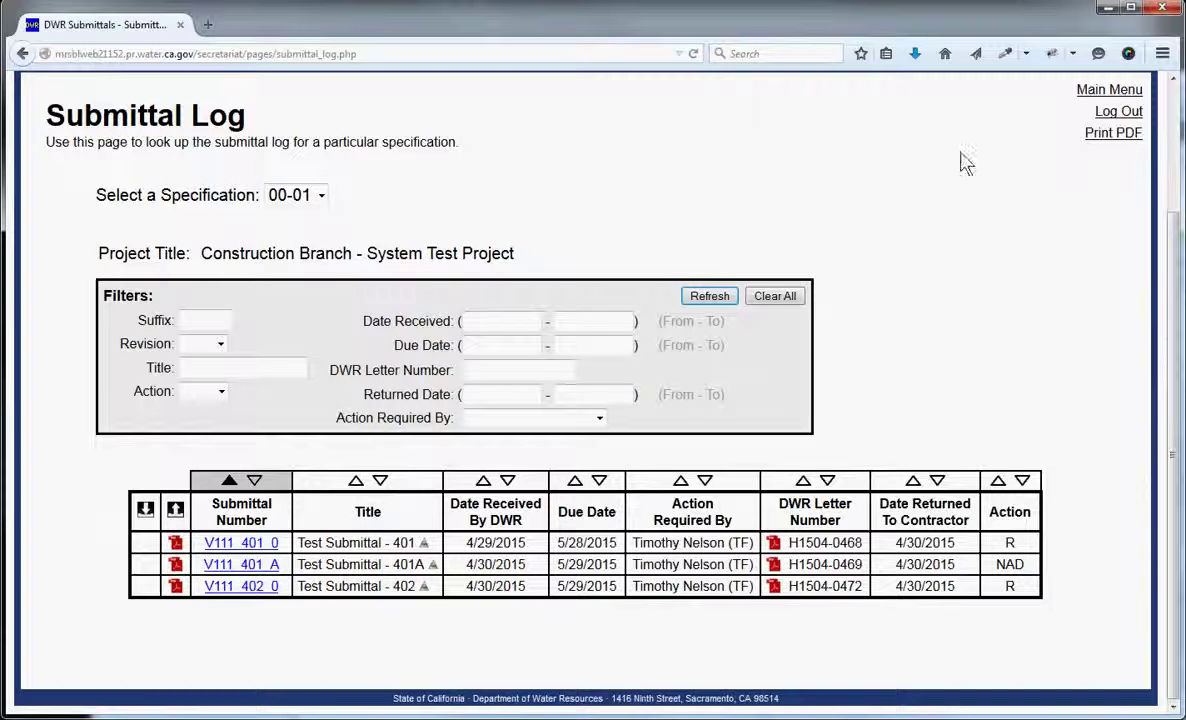
left_click(1091, 96)
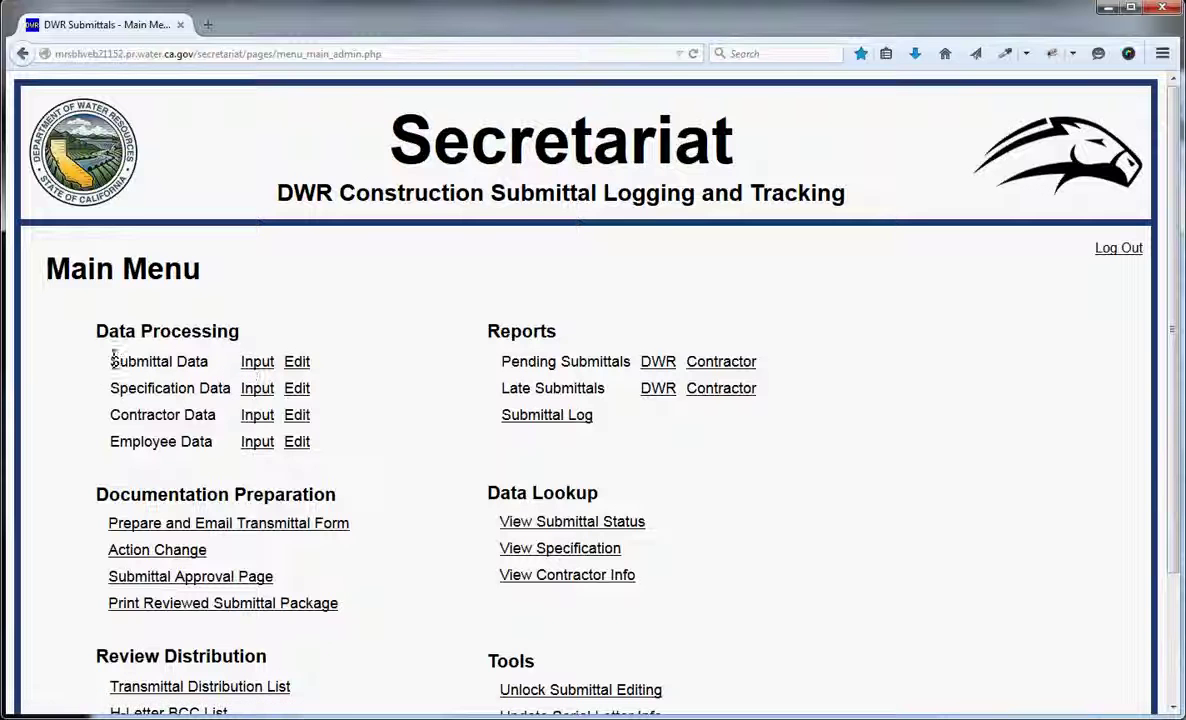
left_click_drag(110, 361, 213, 372)
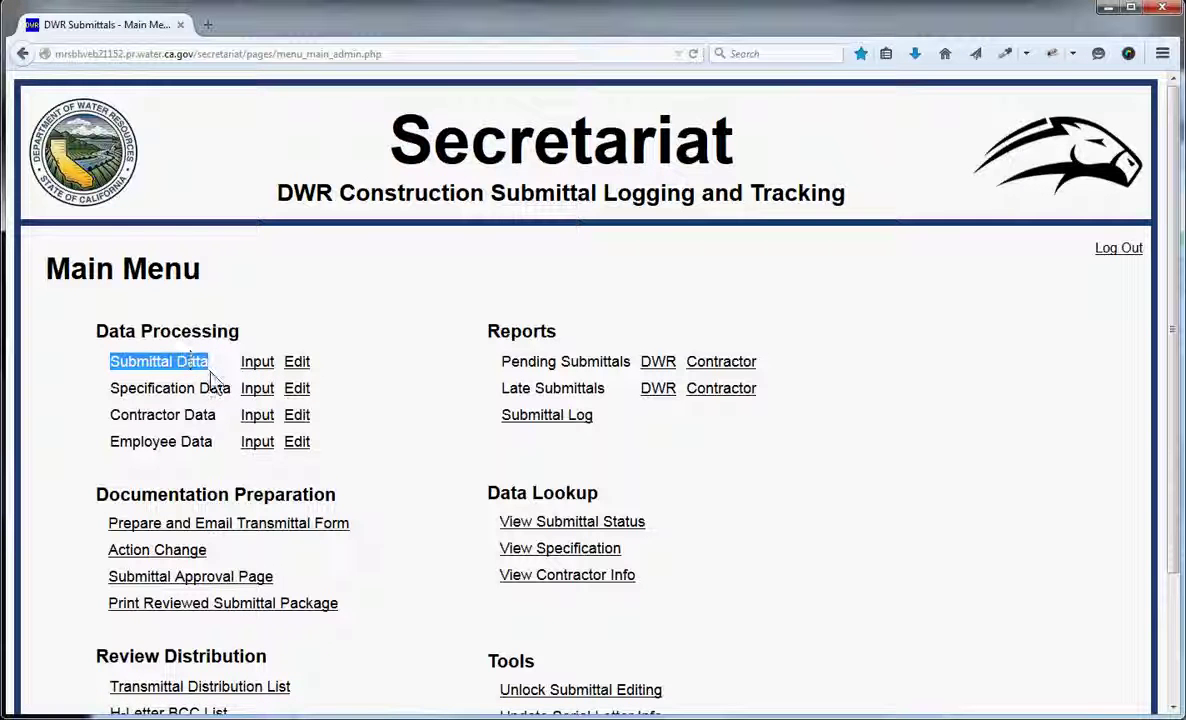
left_click(259, 368)
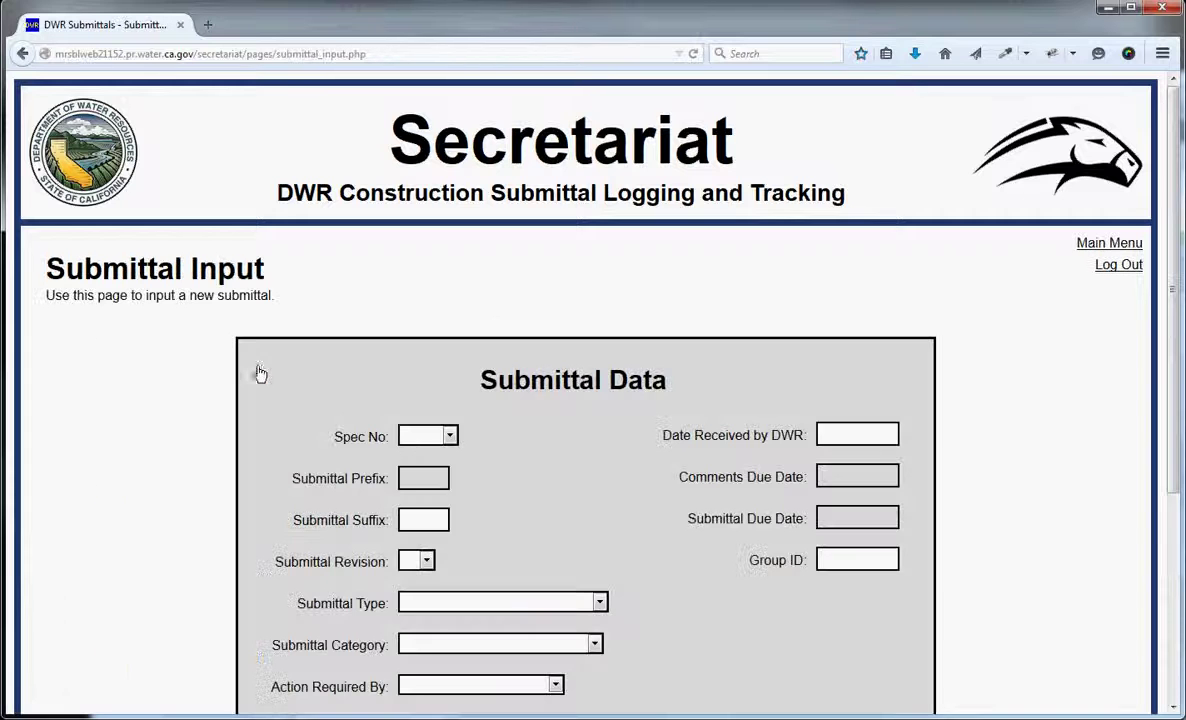
left_click(449, 436)
scroll(463, 522, "down", 10)
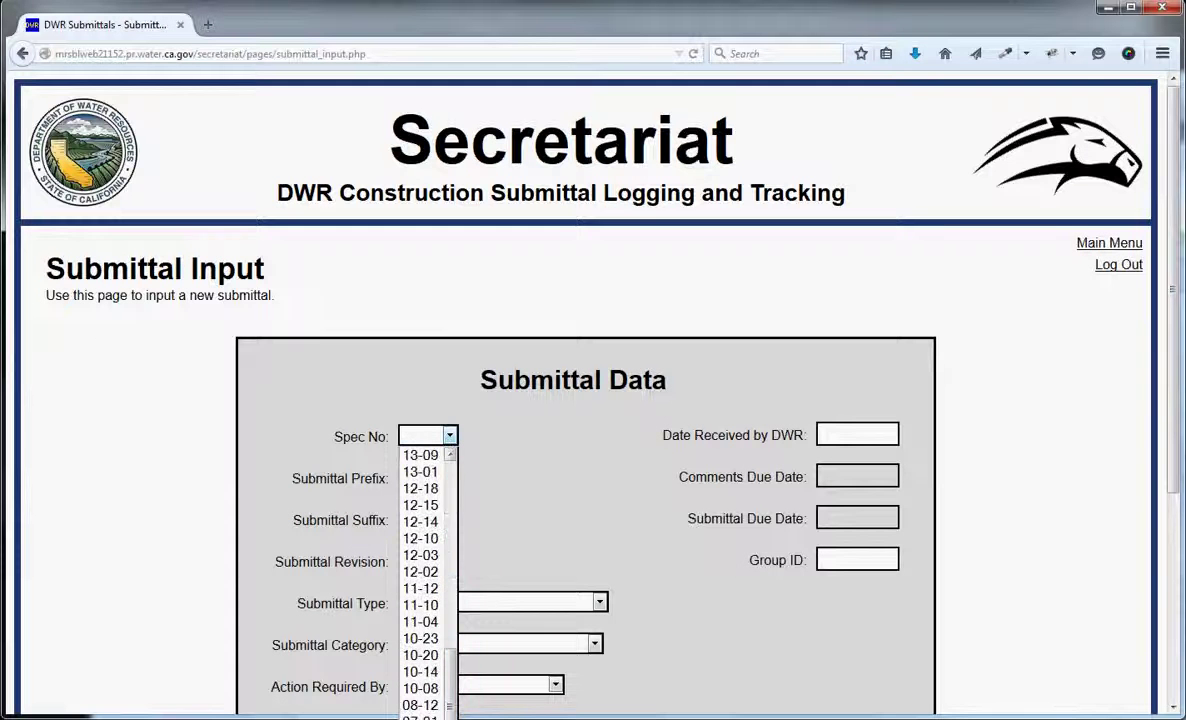
left_click(438, 500)
scroll(516, 397, "down", 5)
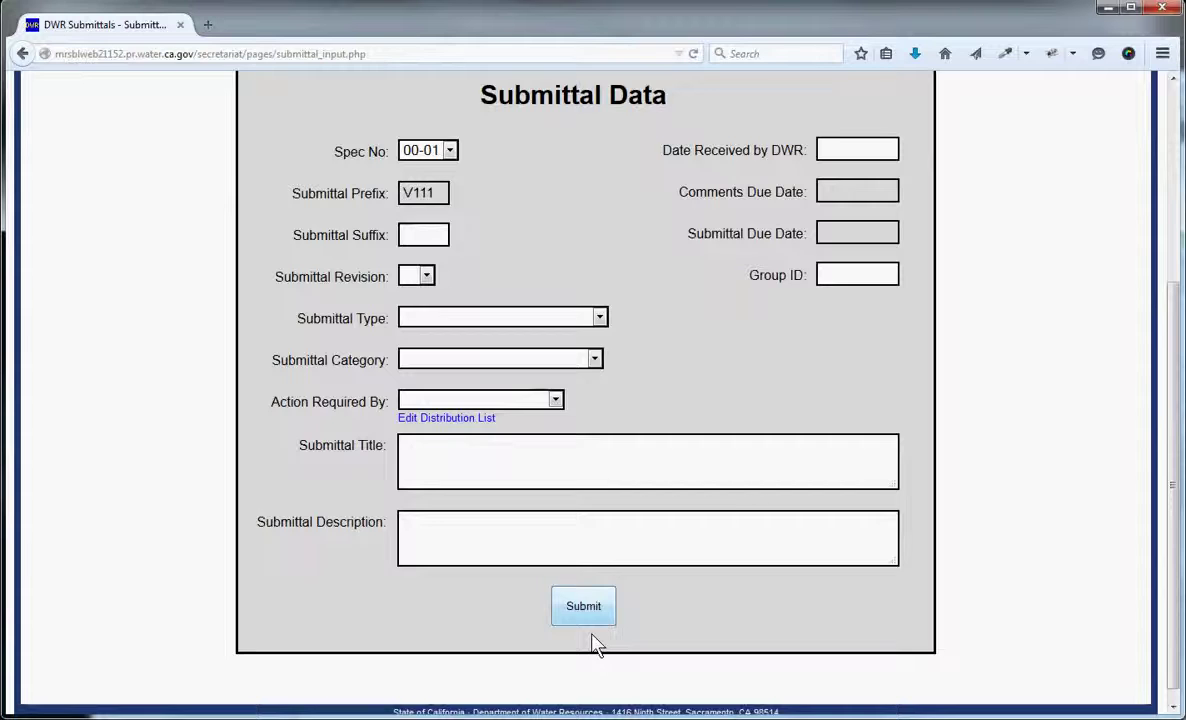
scroll(969, 469, "up", 5)
left_click(1088, 245)
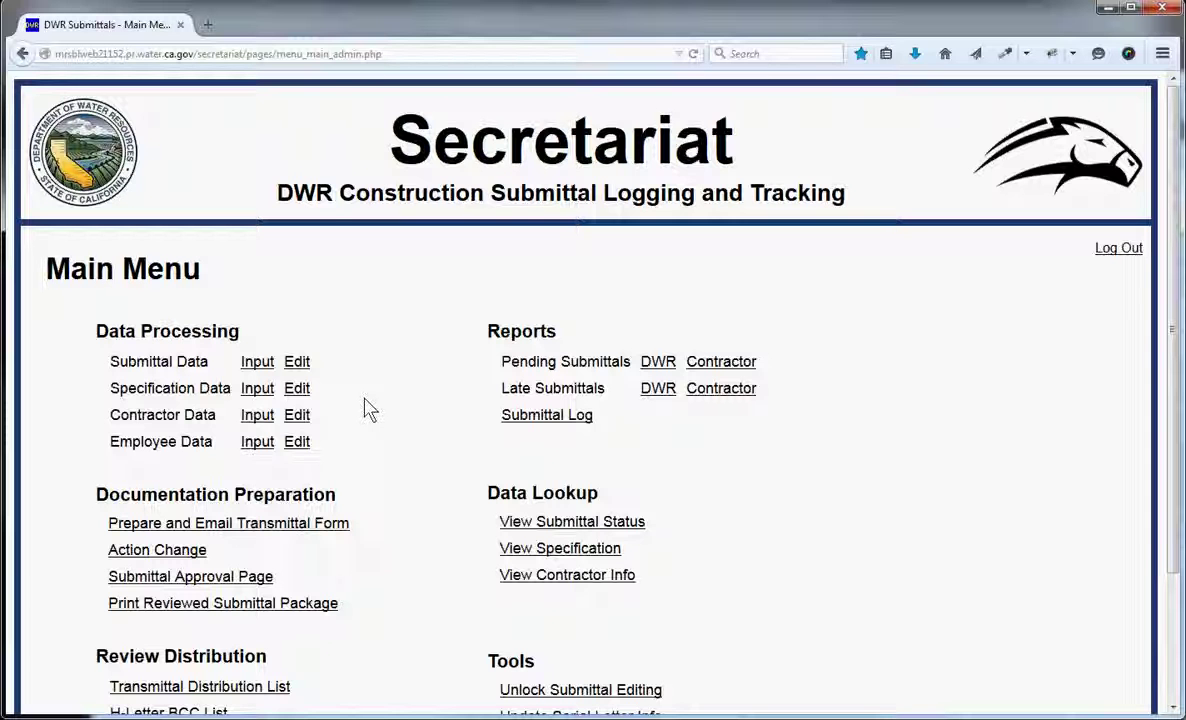
left_click(297, 362)
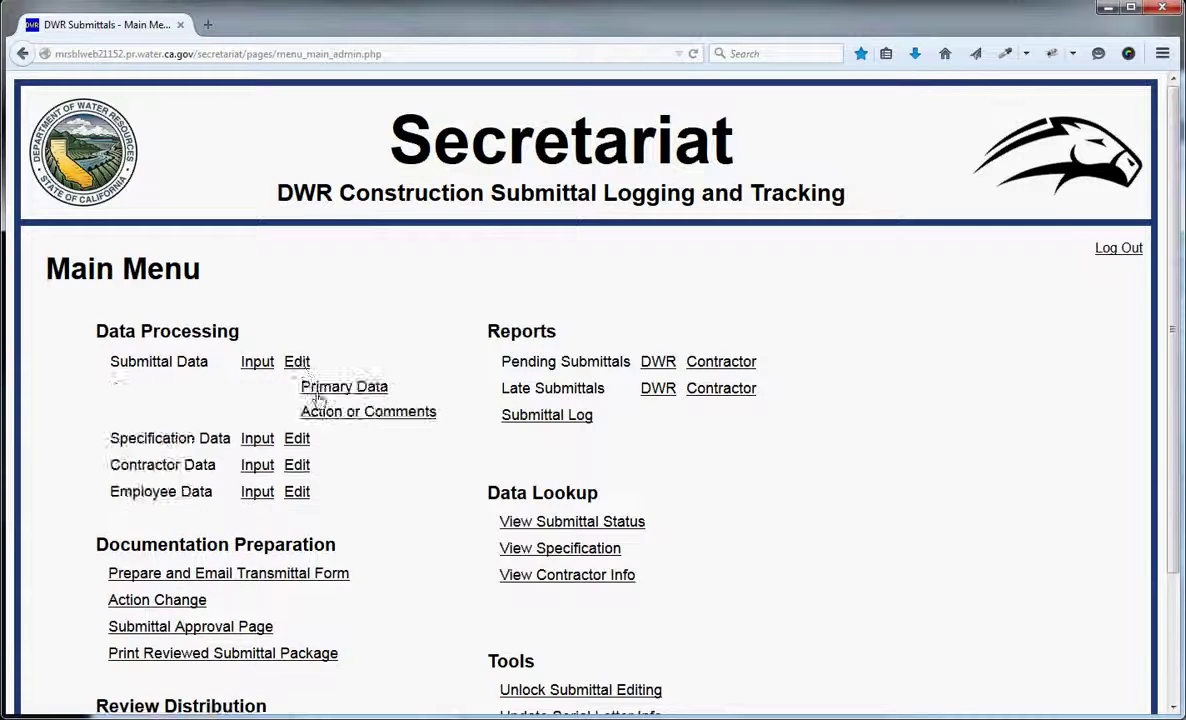
left_click(320, 384)
left_click(318, 349)
left_click_drag(326, 384, 324, 680)
left_click(300, 716)
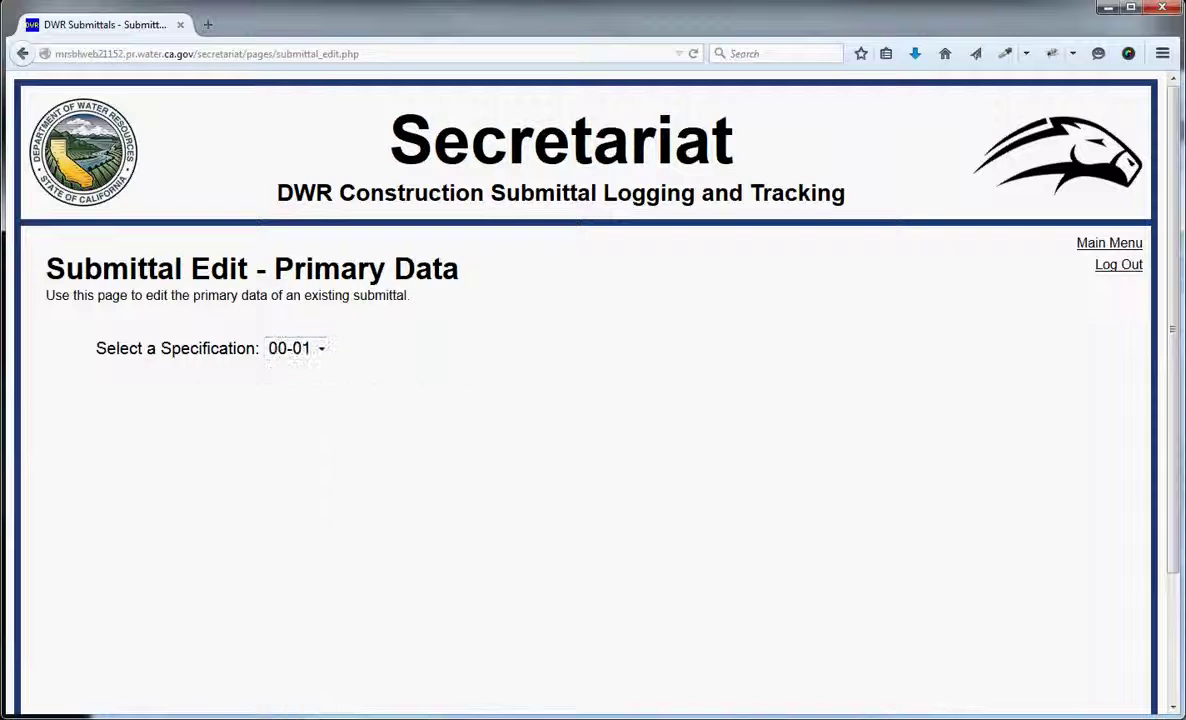
left_click(307, 468)
left_click(315, 506)
scroll(490, 380, "down", 5)
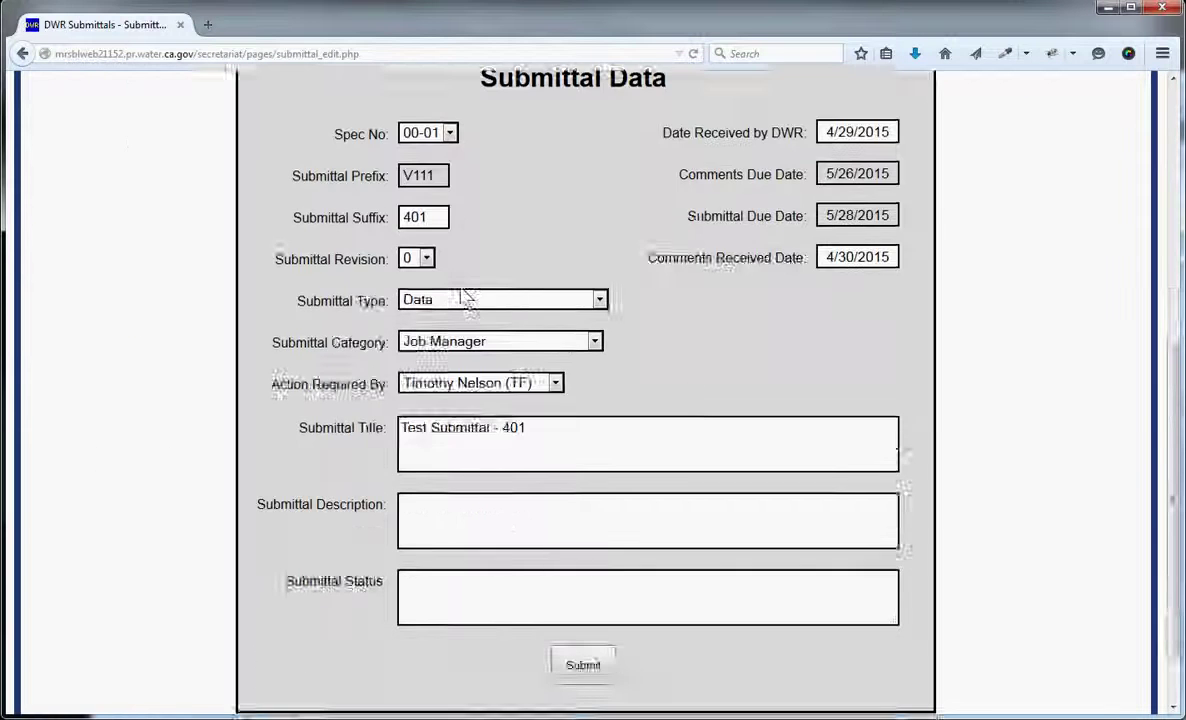
scroll(503, 630, "up", 2)
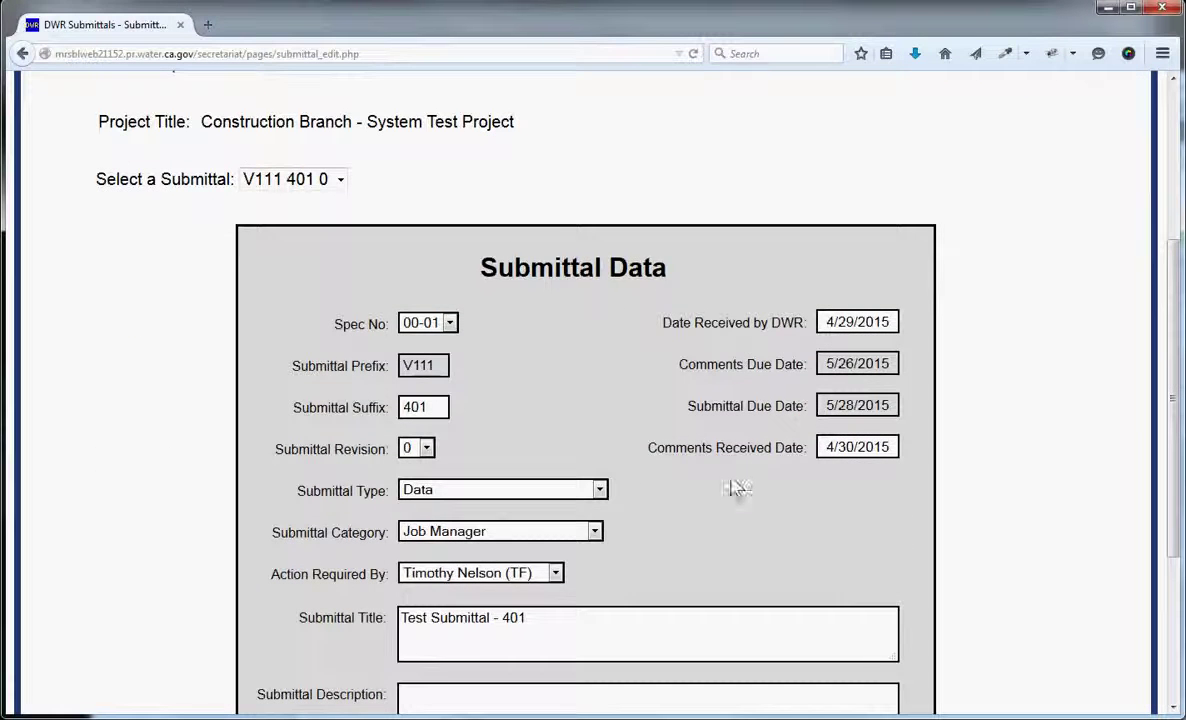
scroll(728, 498, "down", 3)
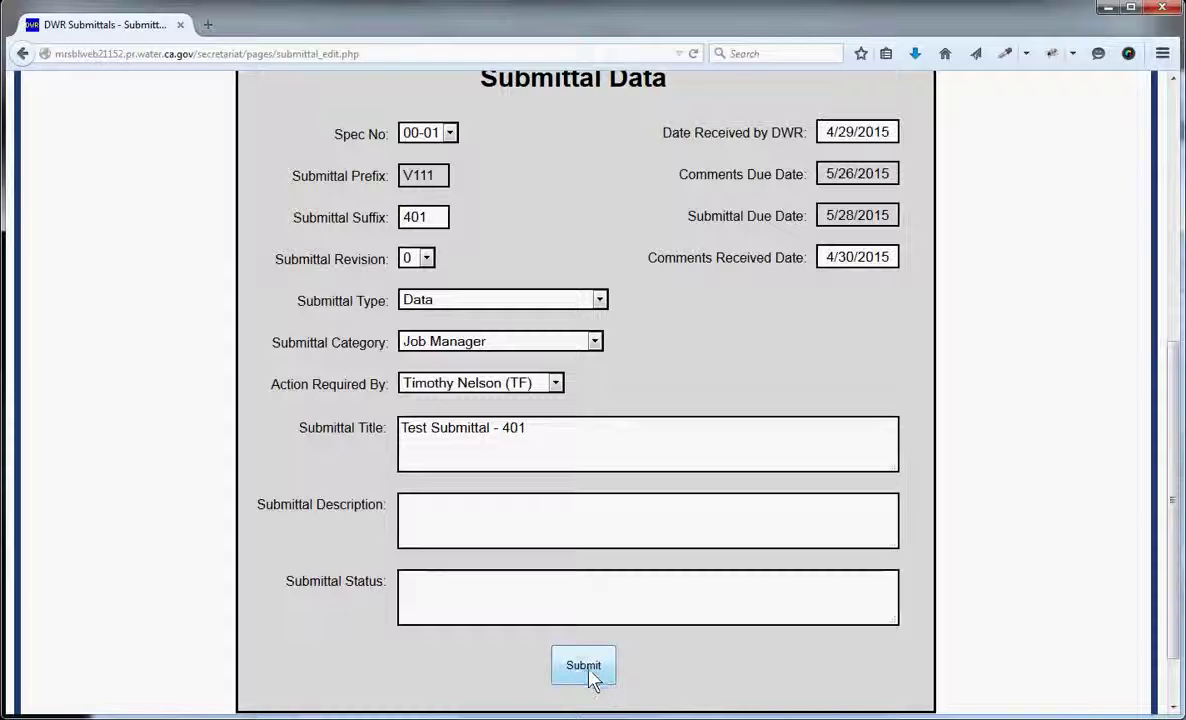
scroll(614, 566, "up", 6)
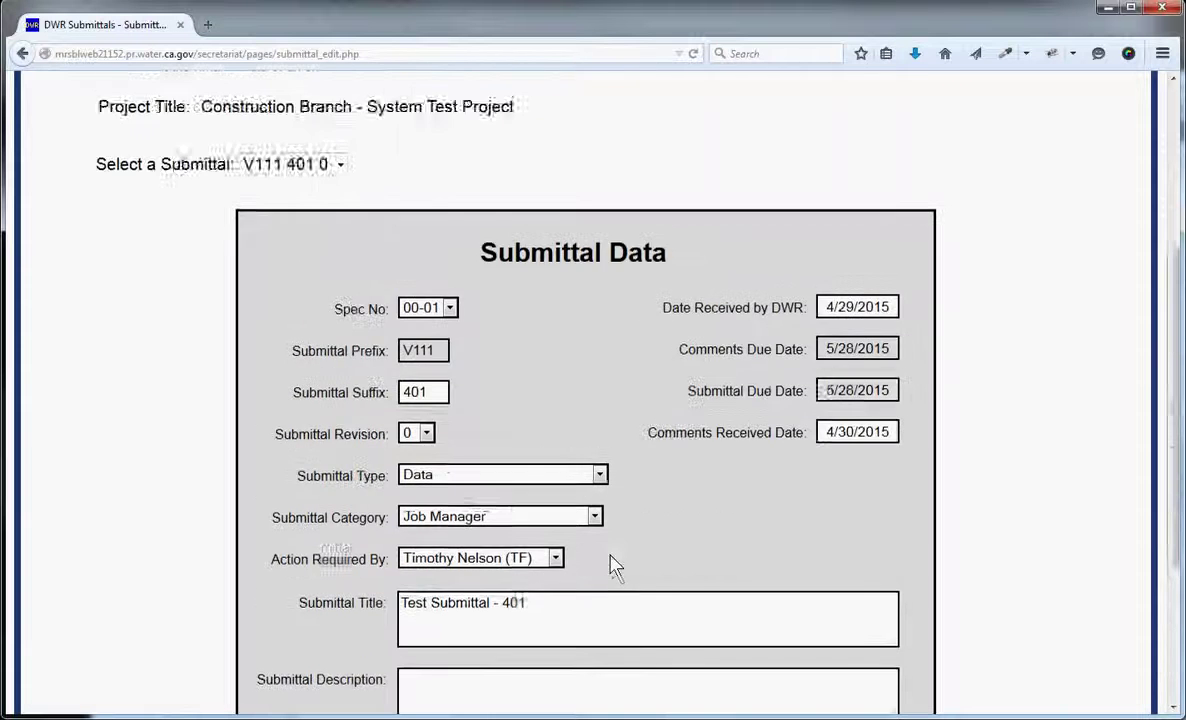
left_click(1081, 150)
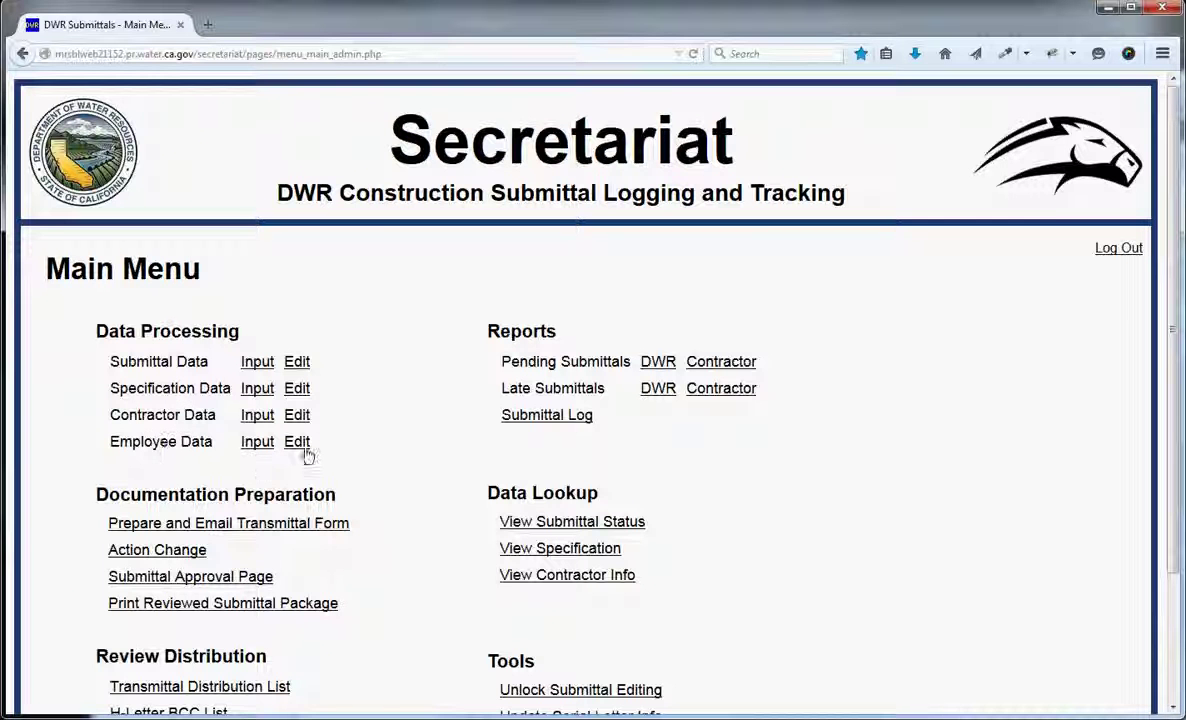
Step: Open the Action Delegation page and select specification 14-03
scroll(412, 424, "down", 1)
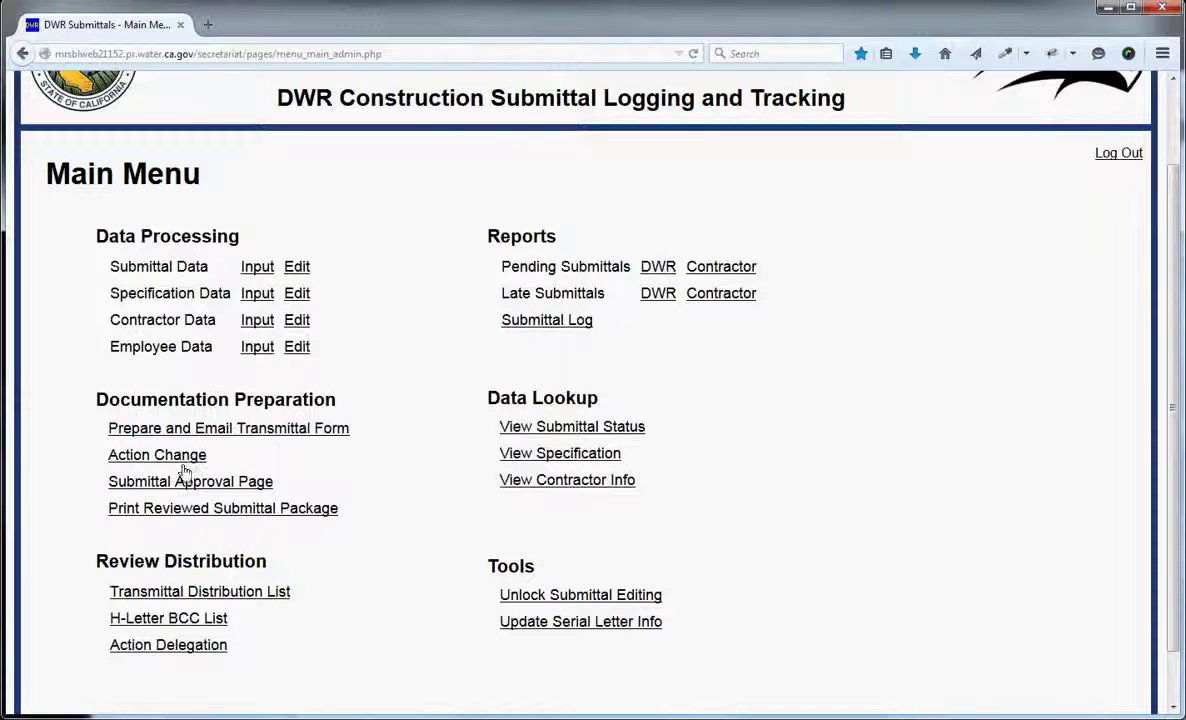
left_click(160, 645)
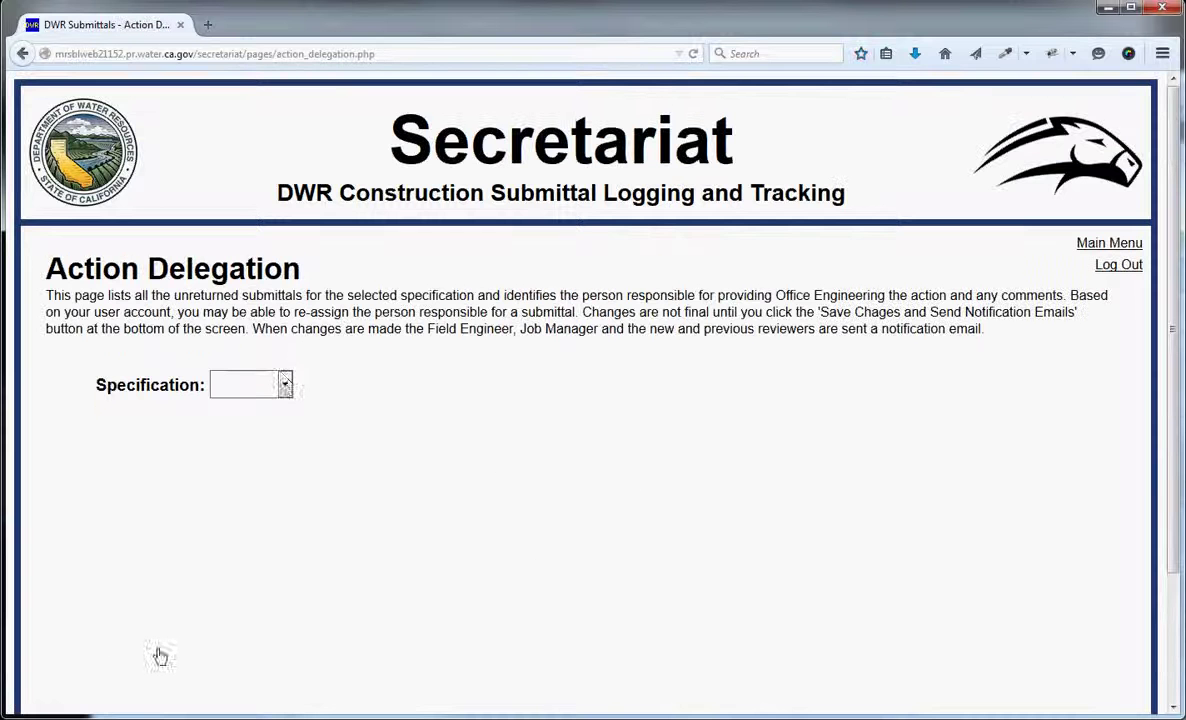
left_click(284, 385)
scroll(287, 457, "down", 1)
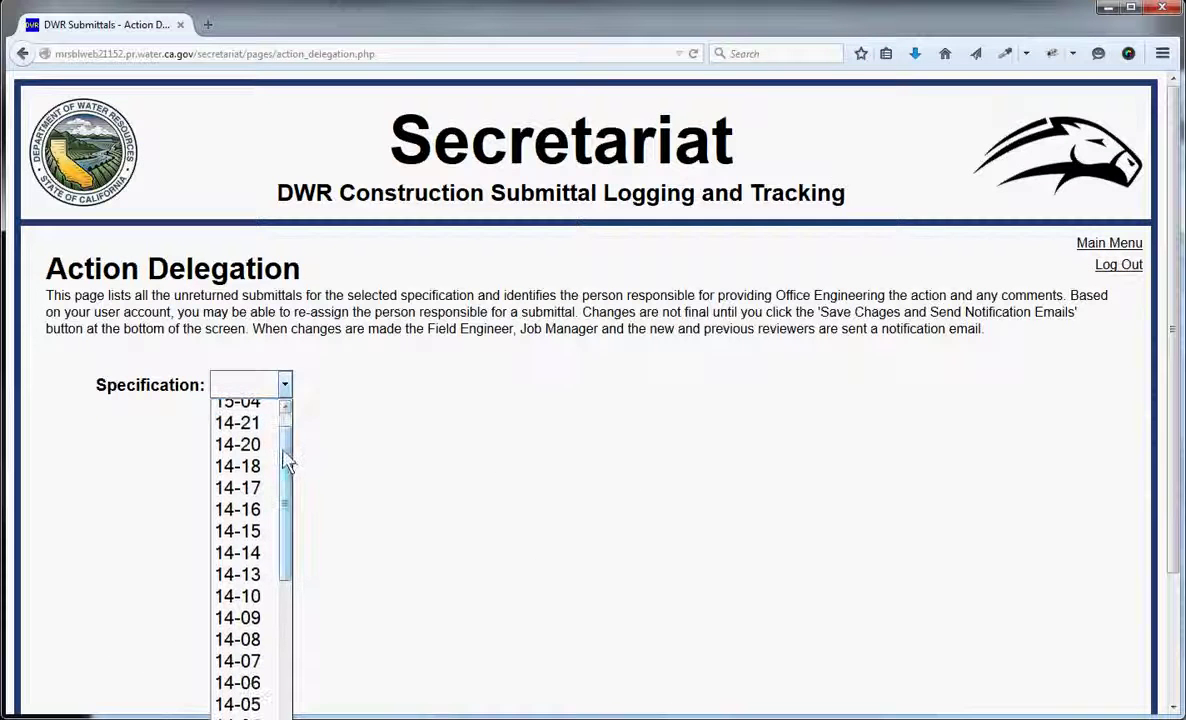
scroll(296, 487, "down", 4)
scroll(307, 600, "down", 2)
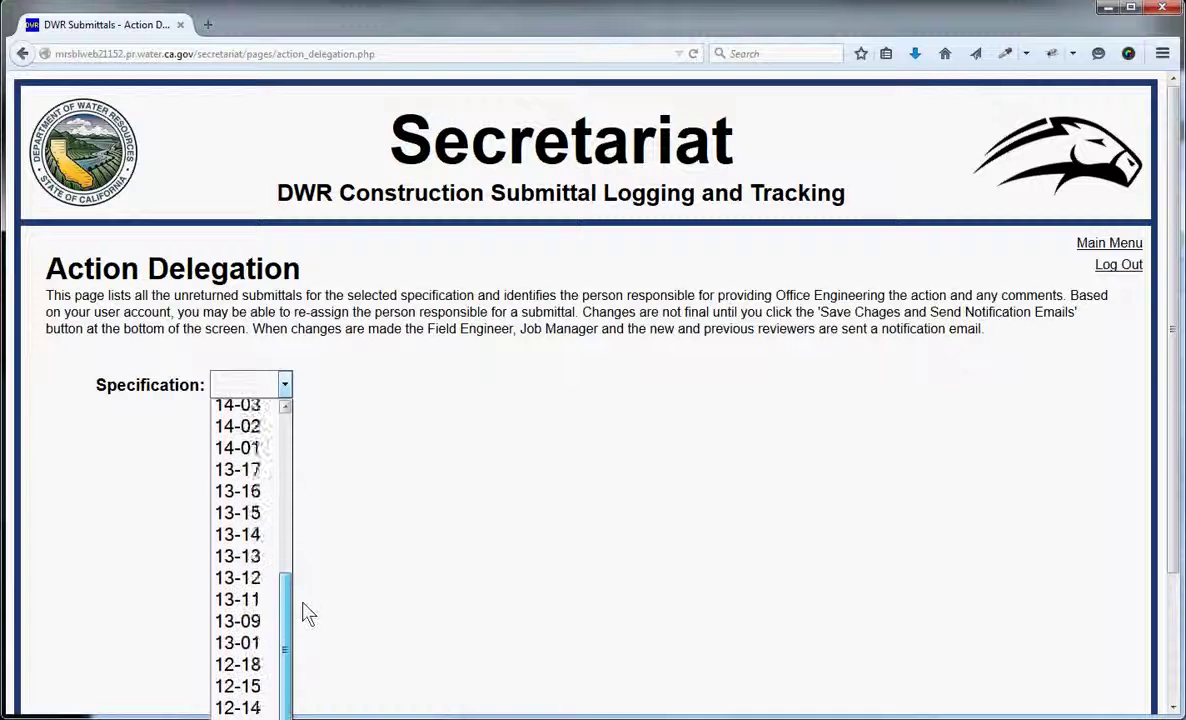
scroll(304, 603, "up", 2)
scroll(298, 560, "up", 1)
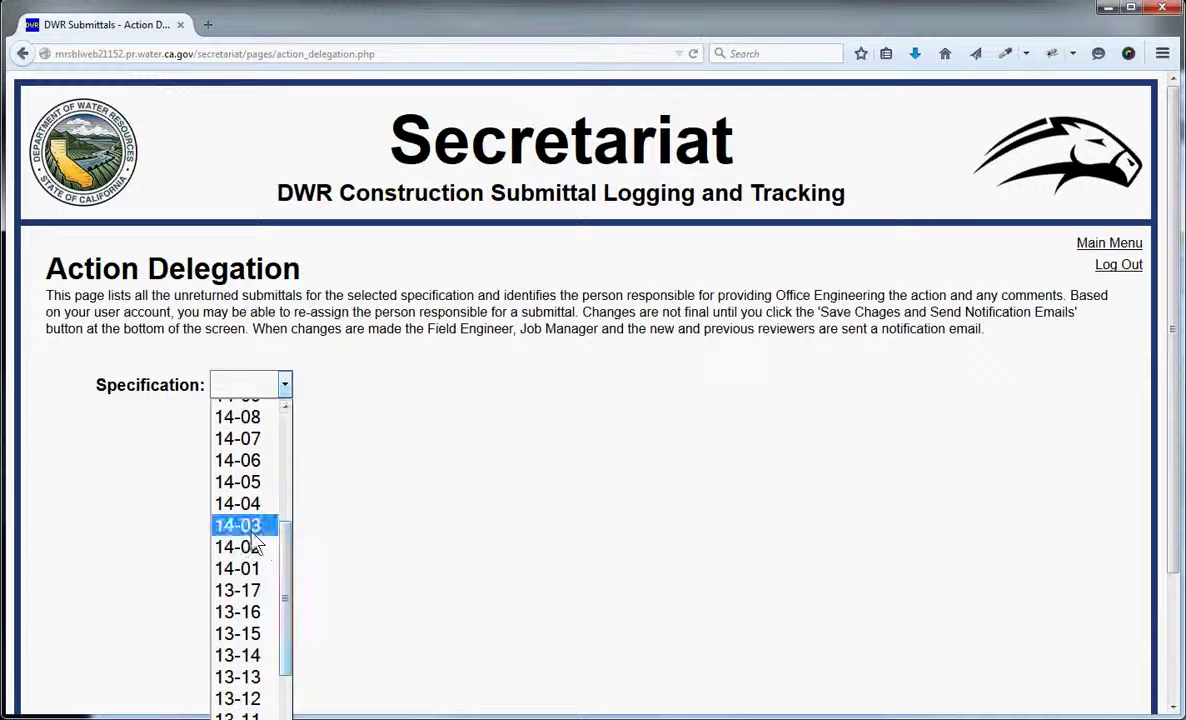
left_click(232, 521)
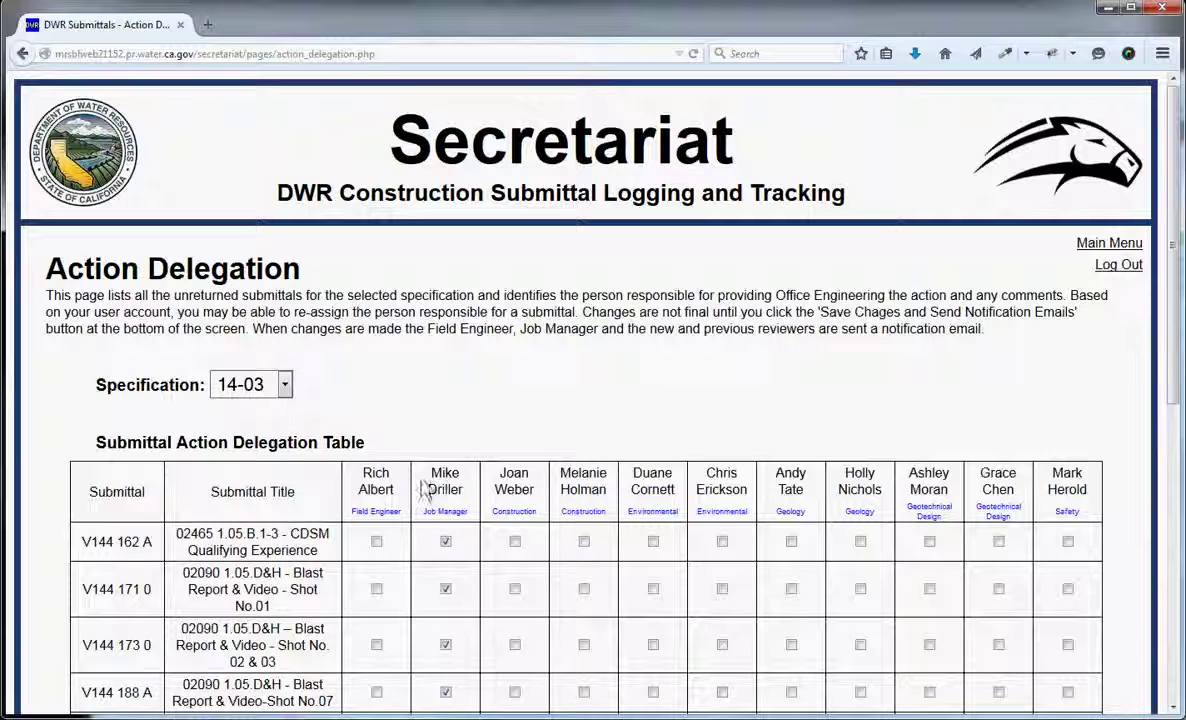
Step: Reassign submittal V144 162 A to a Construction reviewer, then back to its Job Manager
left_click_drag(119, 538, 144, 549)
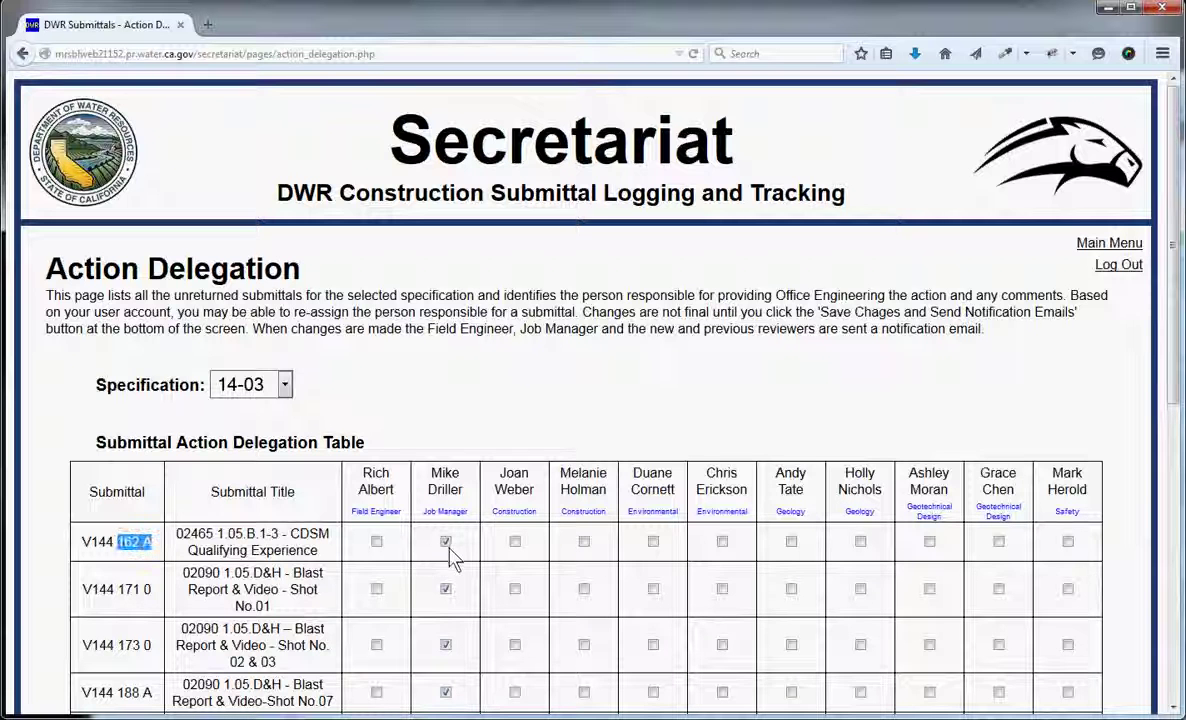
left_click(516, 553)
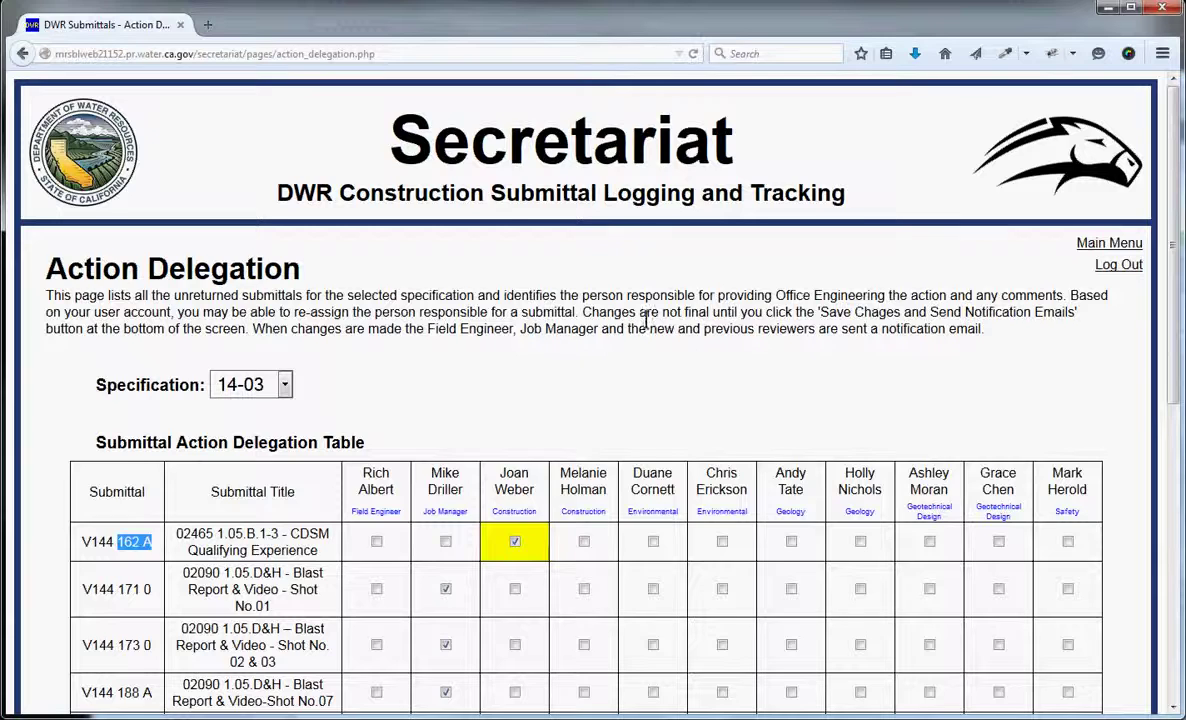
scroll(646, 320, "down", 2)
scroll(643, 318, "down", 6)
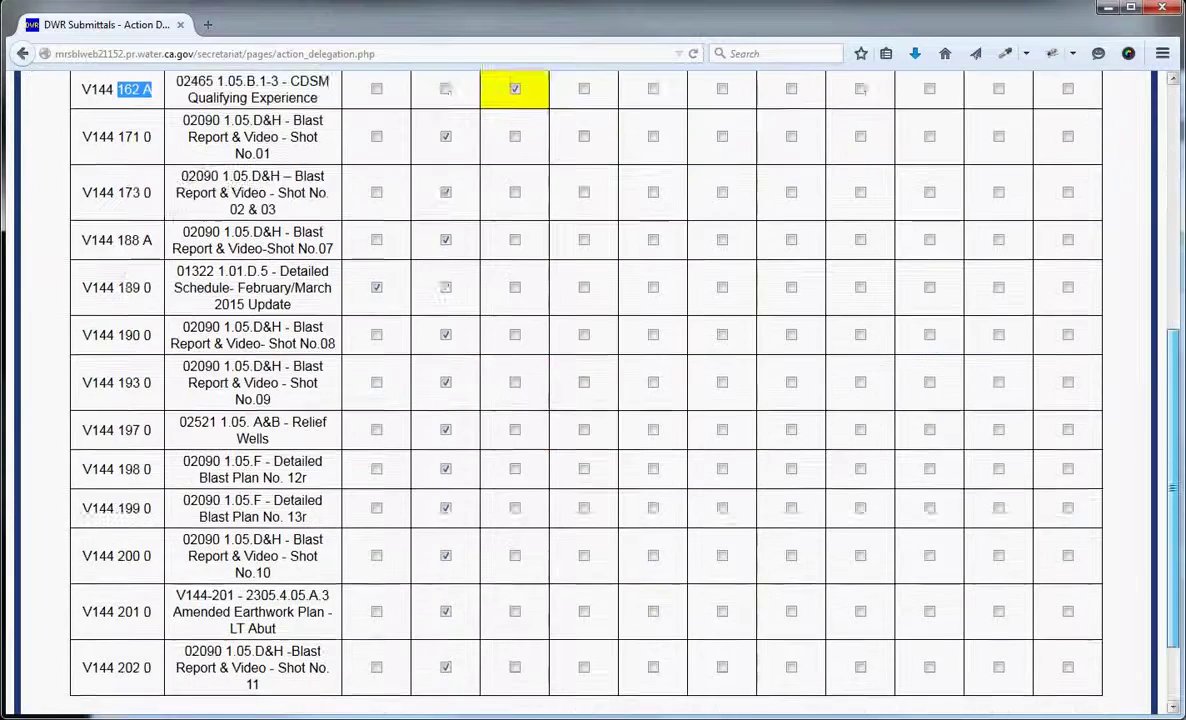
scroll(445, 288, "down", 2)
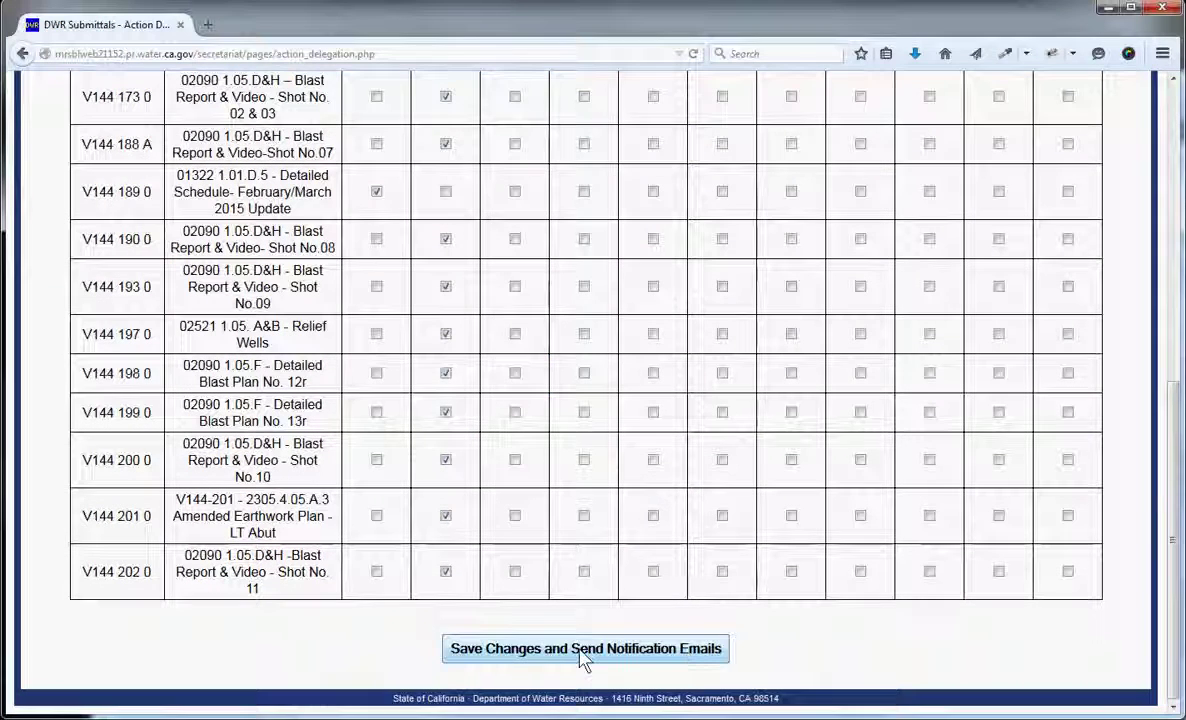
left_click_drag(1174, 545, 1180, 330)
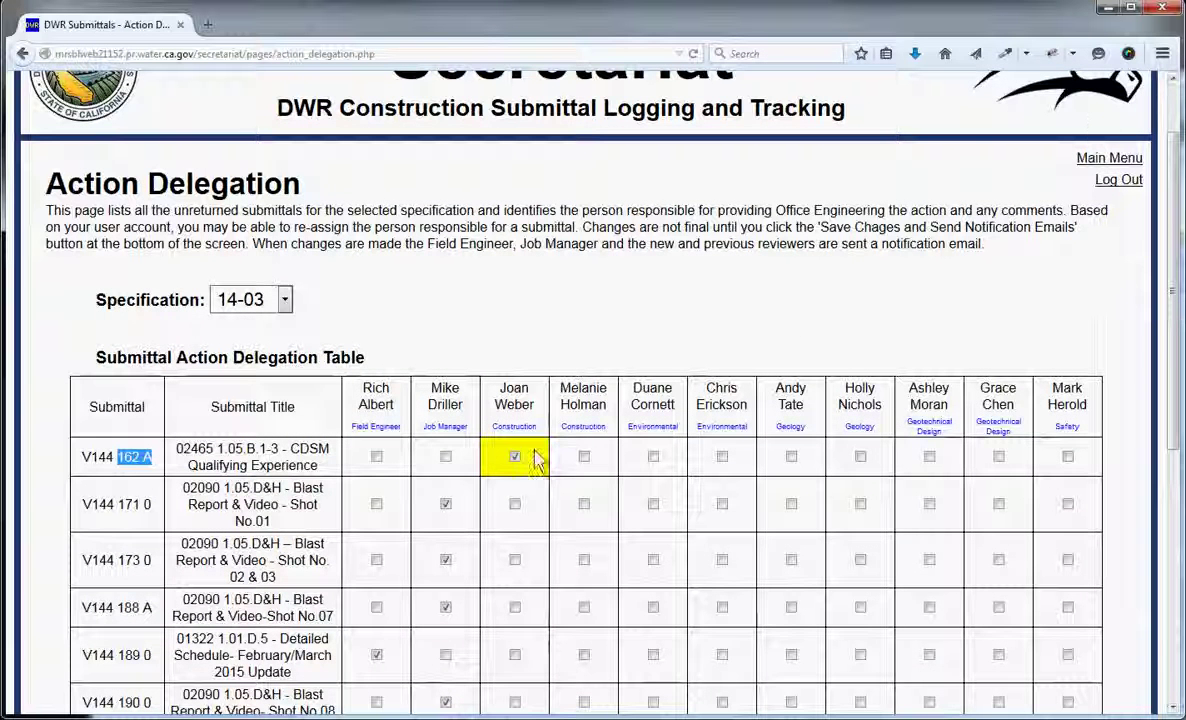
left_click(511, 401)
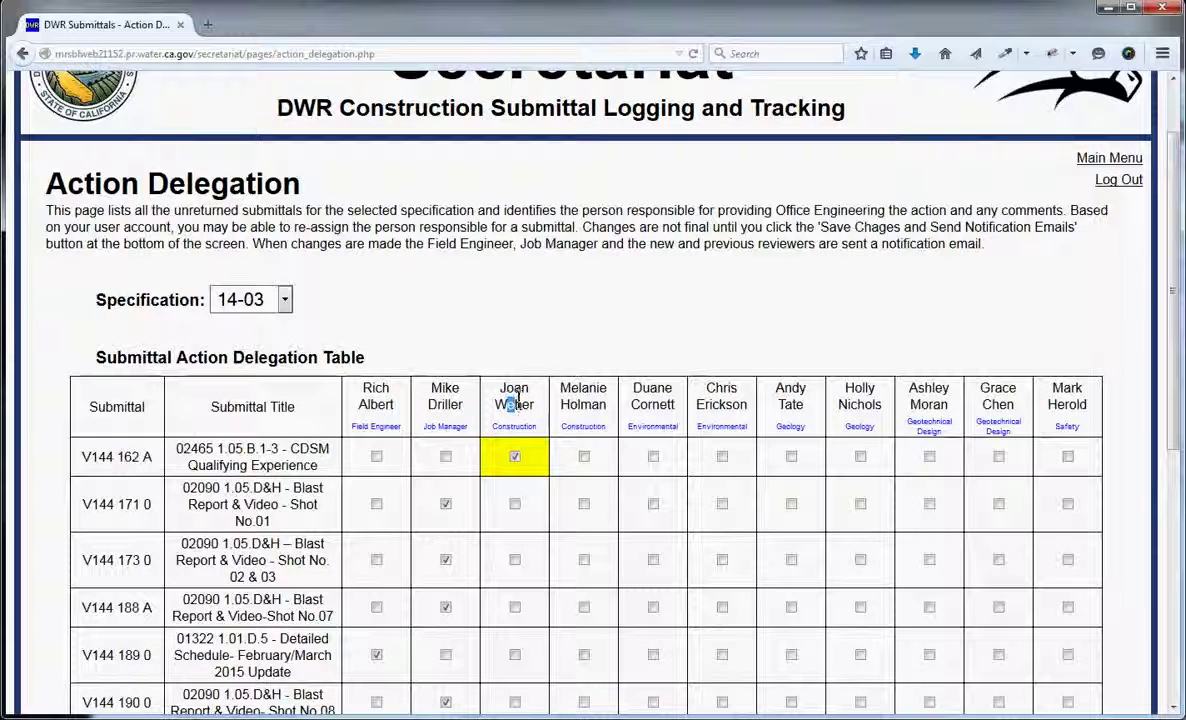
left_click(446, 456)
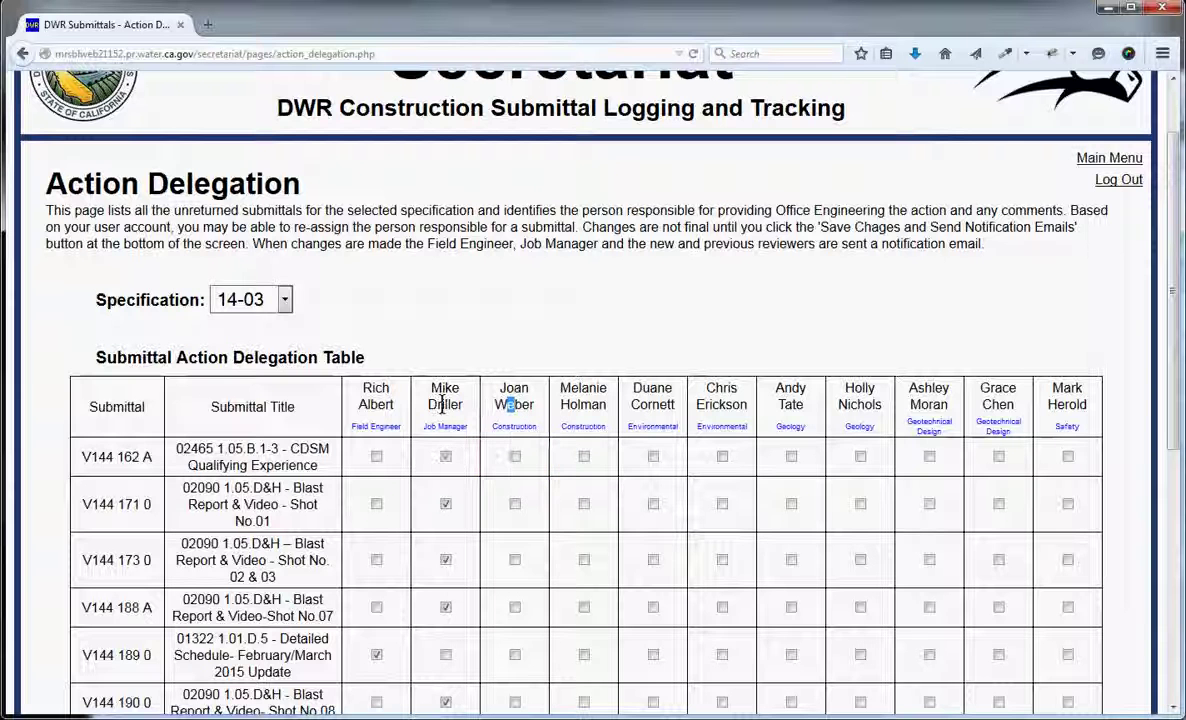
left_click(1100, 160)
Step: Close the stray store tab and bring up the Transmittal Distribution List in a new tab
scroll(360, 382, "down", 2)
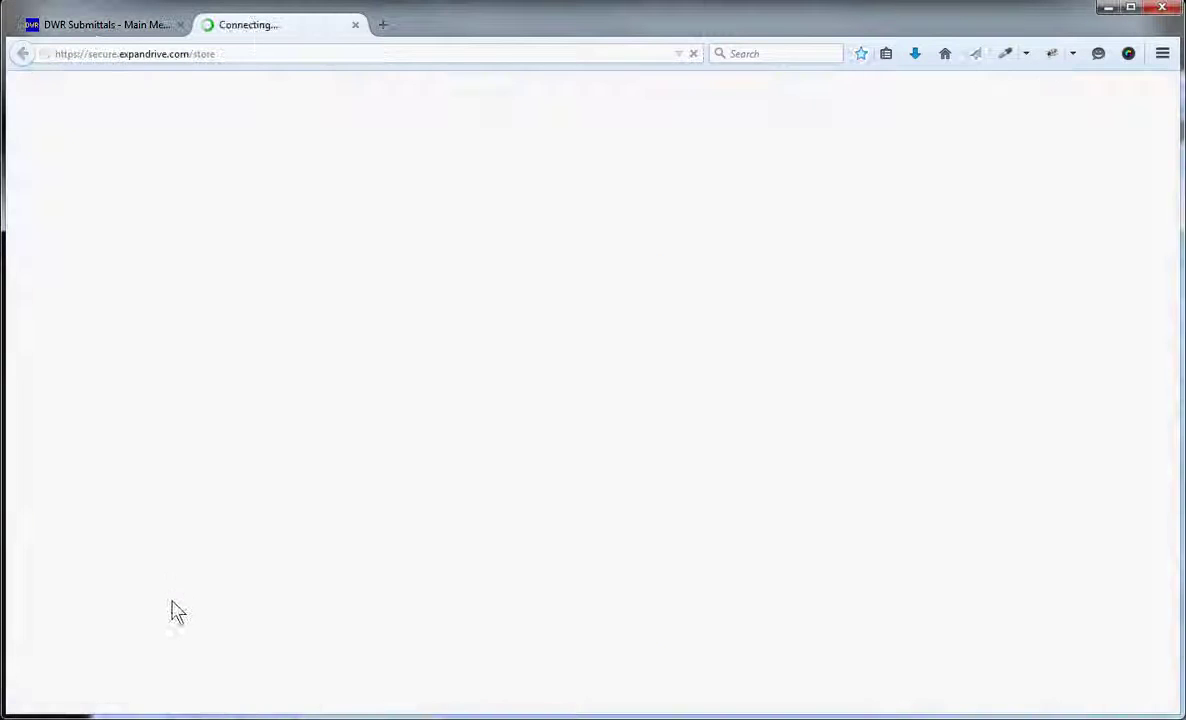
middle_click(252, 28)
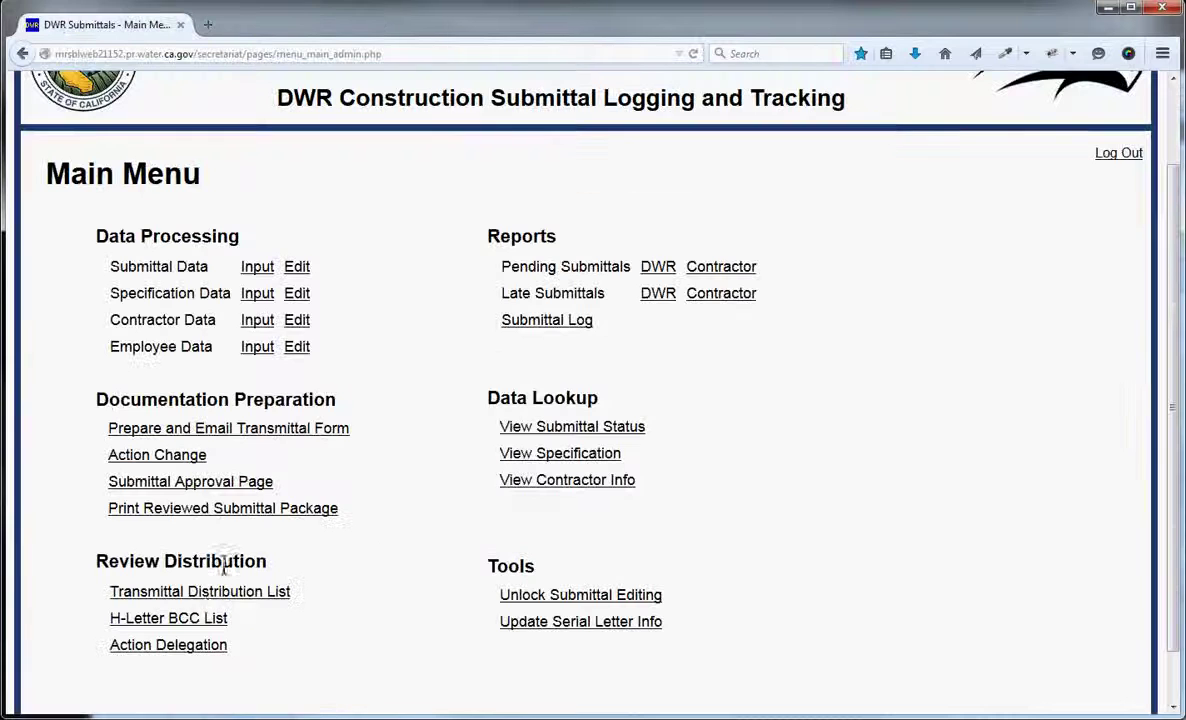
middle_click(226, 600)
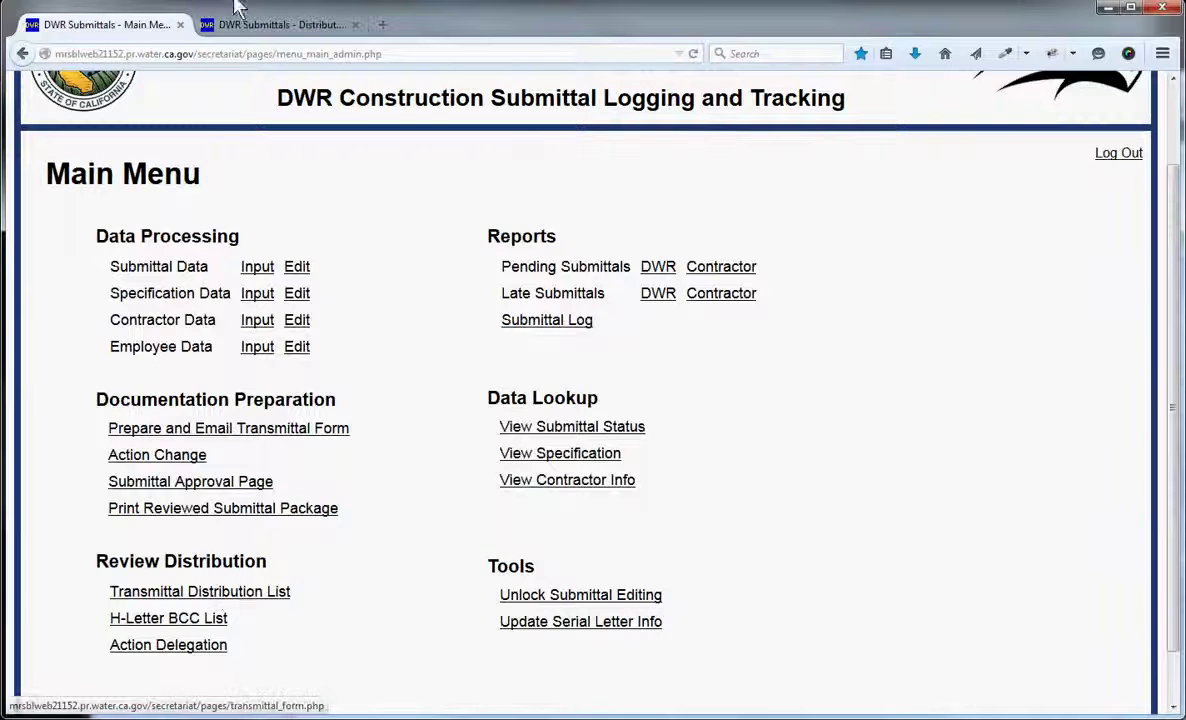
left_click(256, 28)
Step: Show the transmittal distribution list for specification 14-03 and scroll through its table
left_click(296, 370)
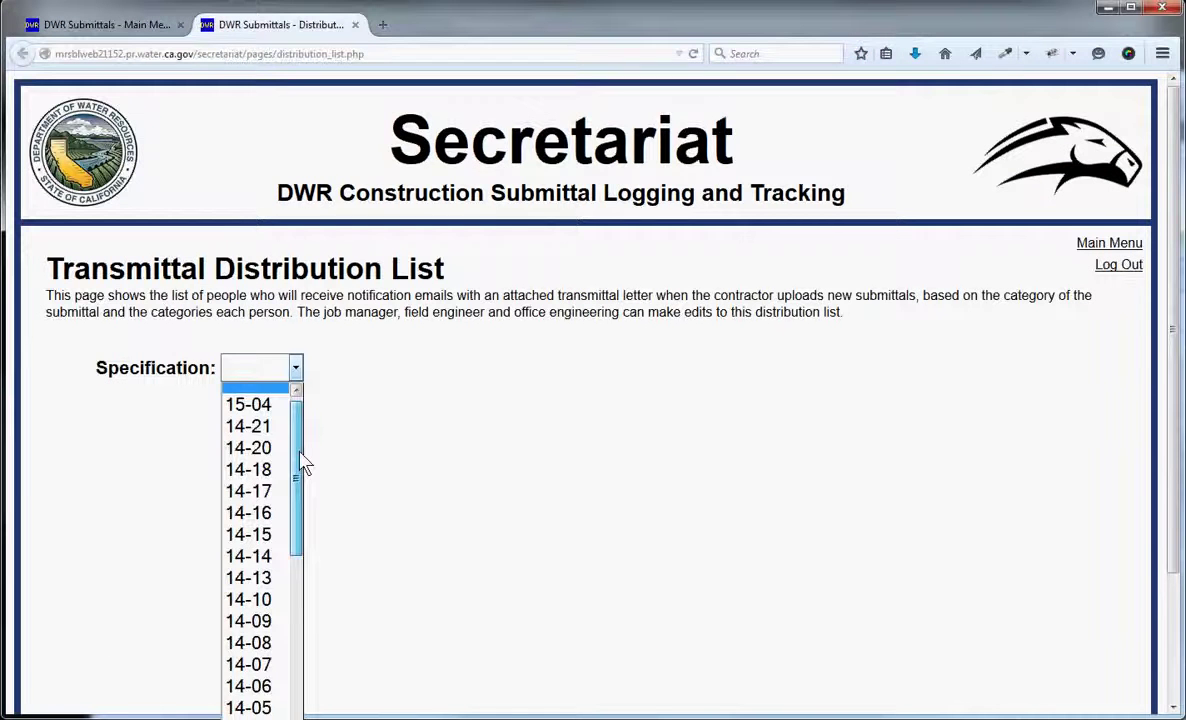
scroll(300, 480, "down", 3)
left_click(265, 586)
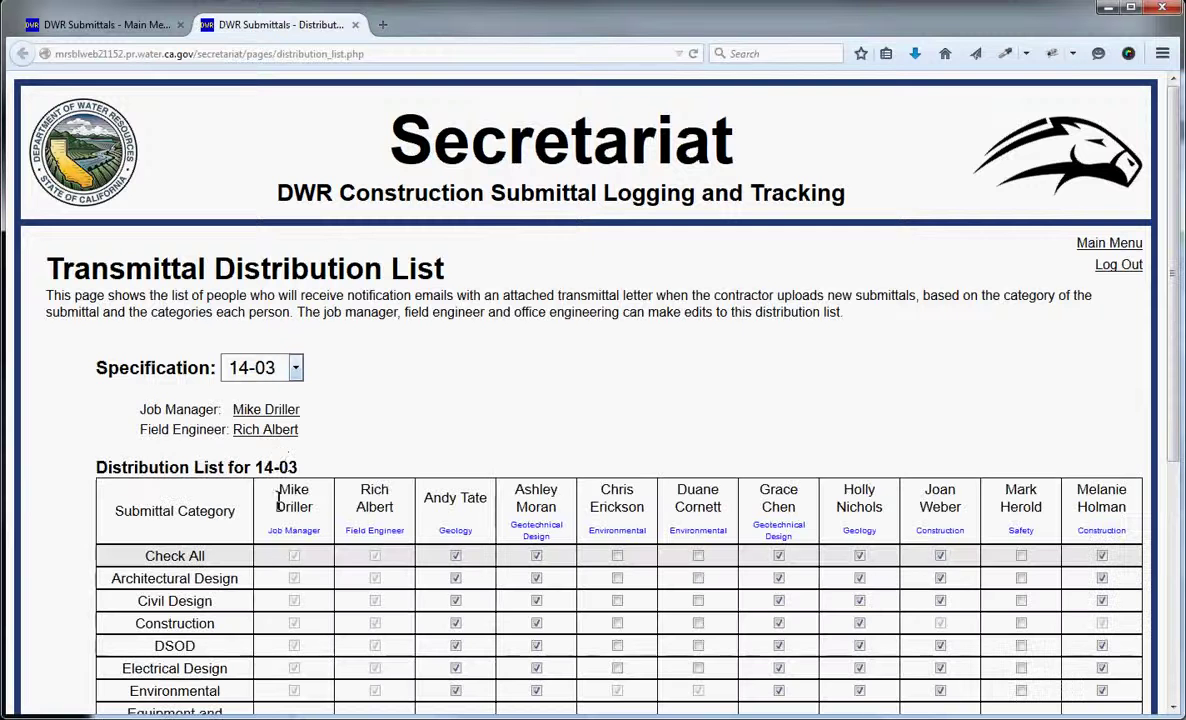
scroll(427, 352, "down", 2)
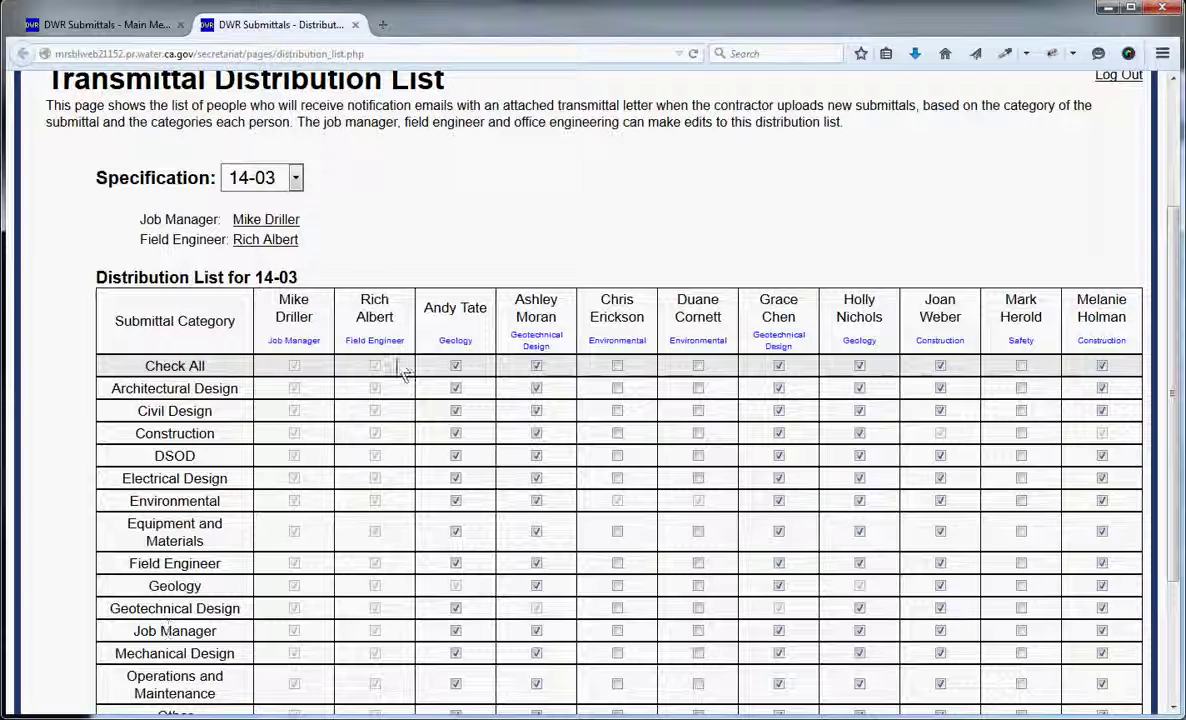
scroll(370, 280, "down", 2)
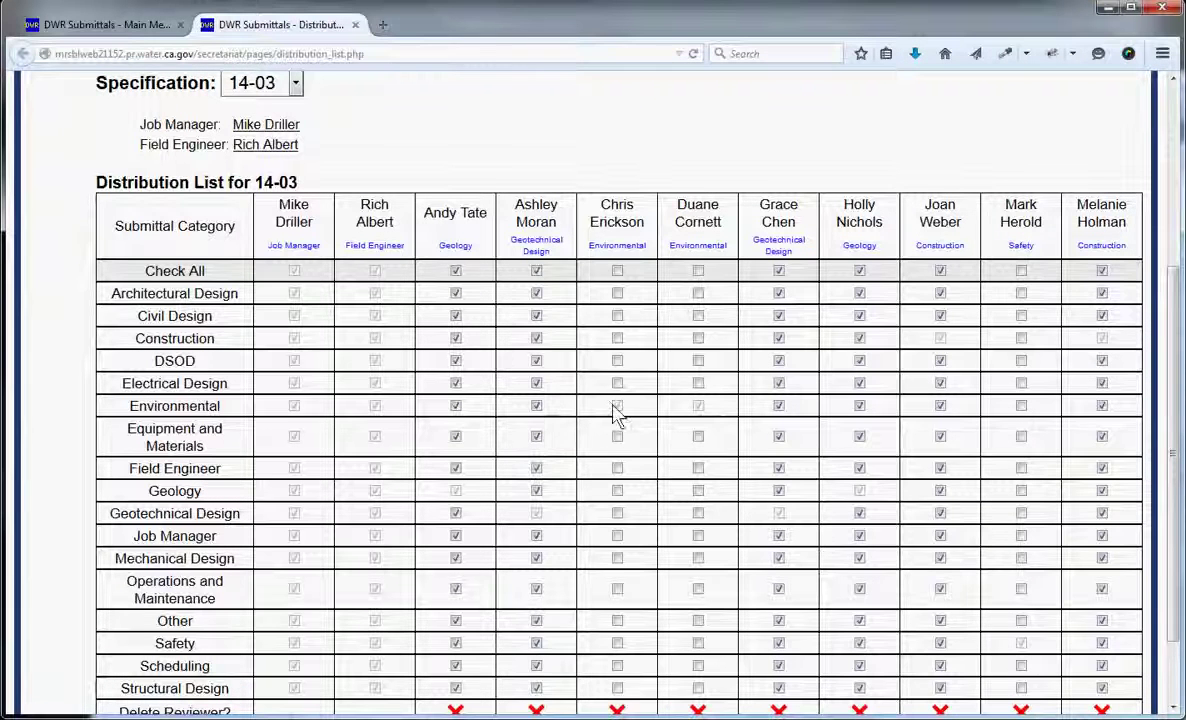
scroll(640, 370, "down", 1)
scroll(648, 358, "down", 2)
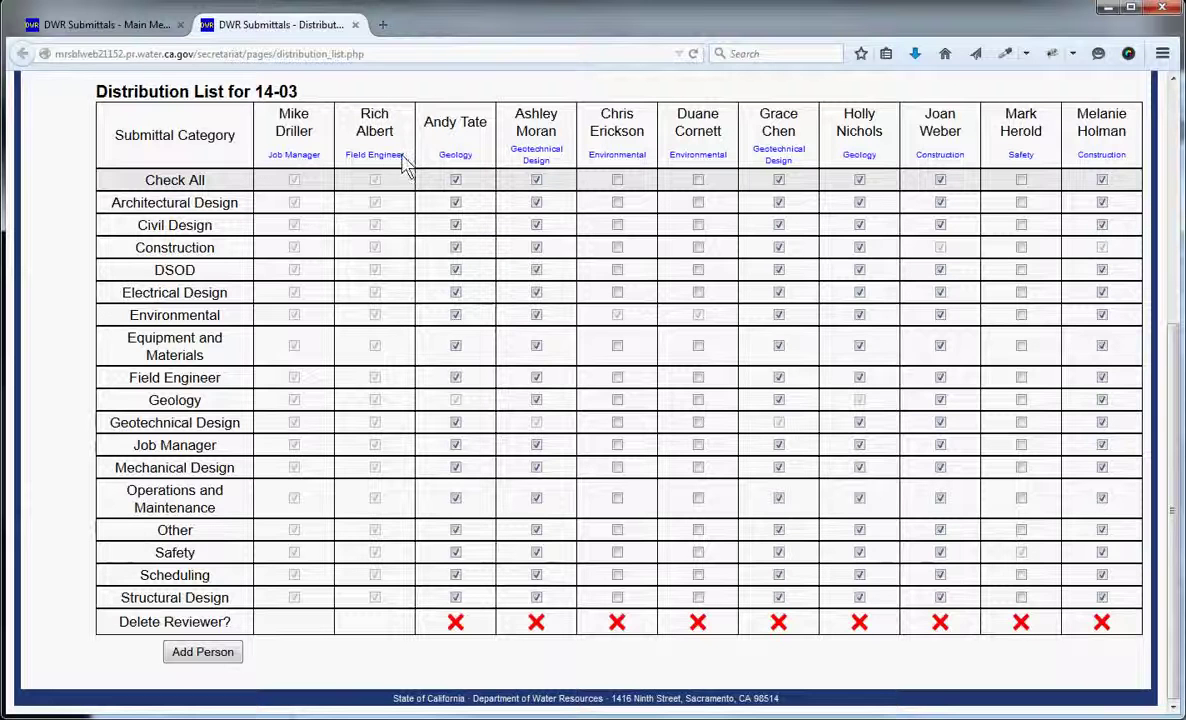
Step: Check the Job Manager and Field Engineer role labels, then return to the Main Menu
left_click_drag(404, 156, 263, 163)
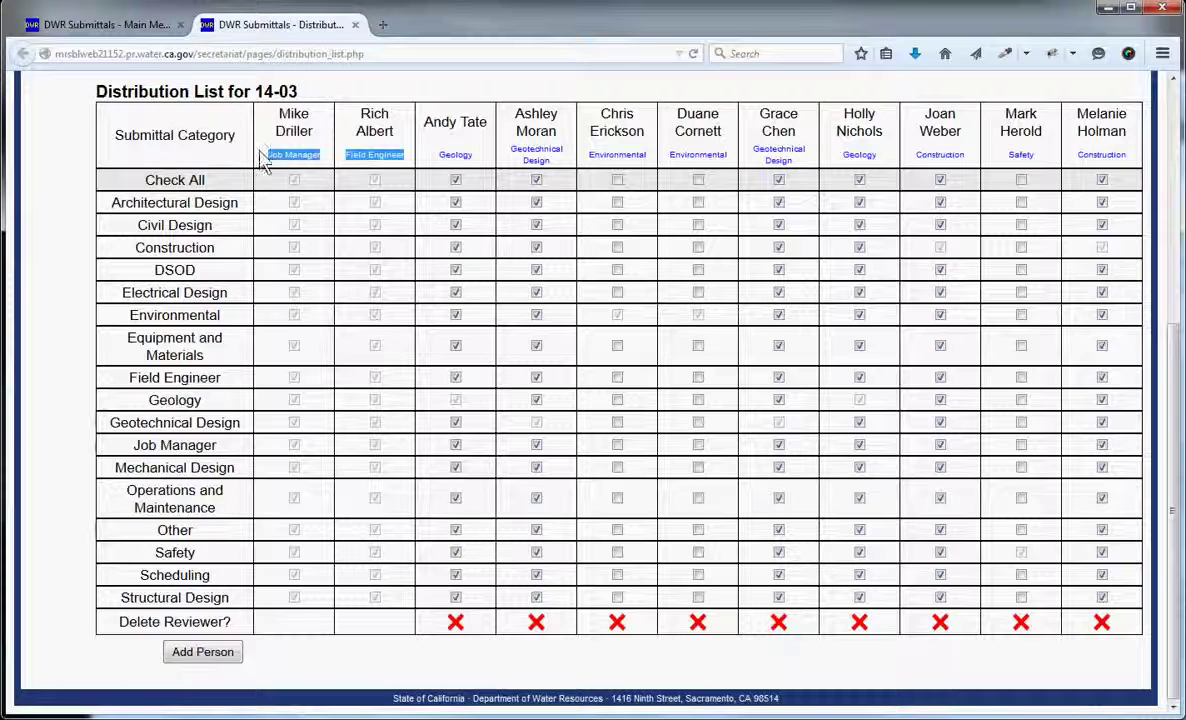
left_click(374, 122)
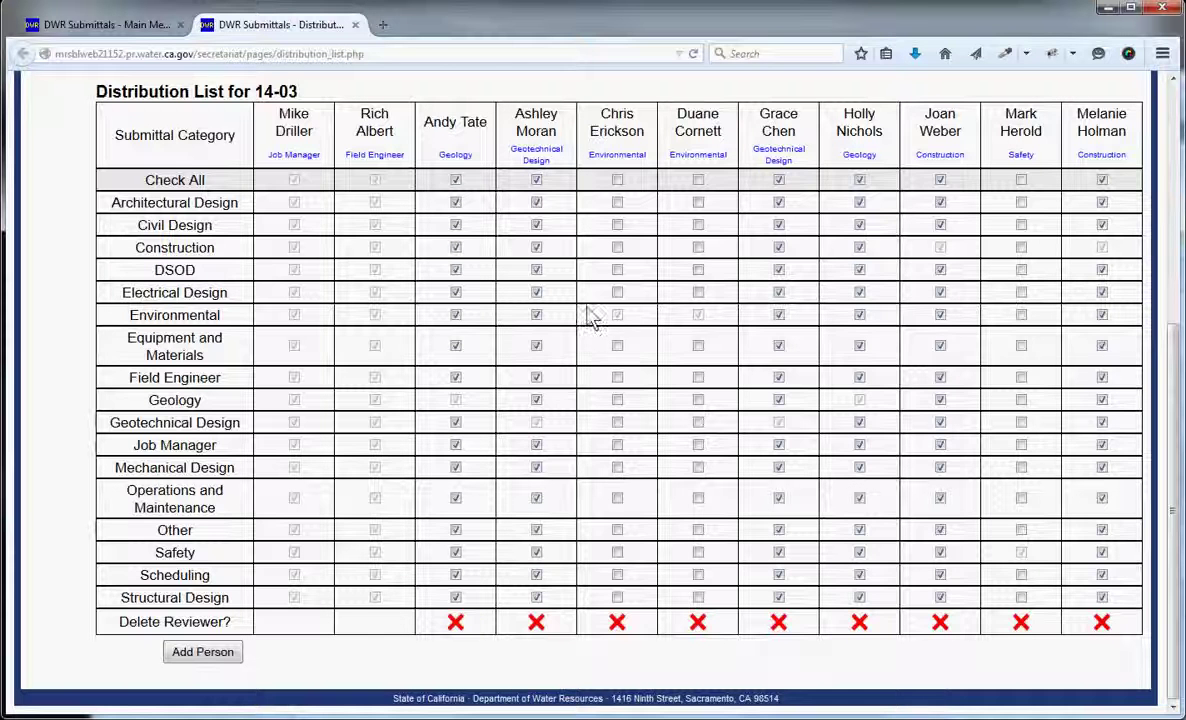
scroll(585, 300, "up", 2)
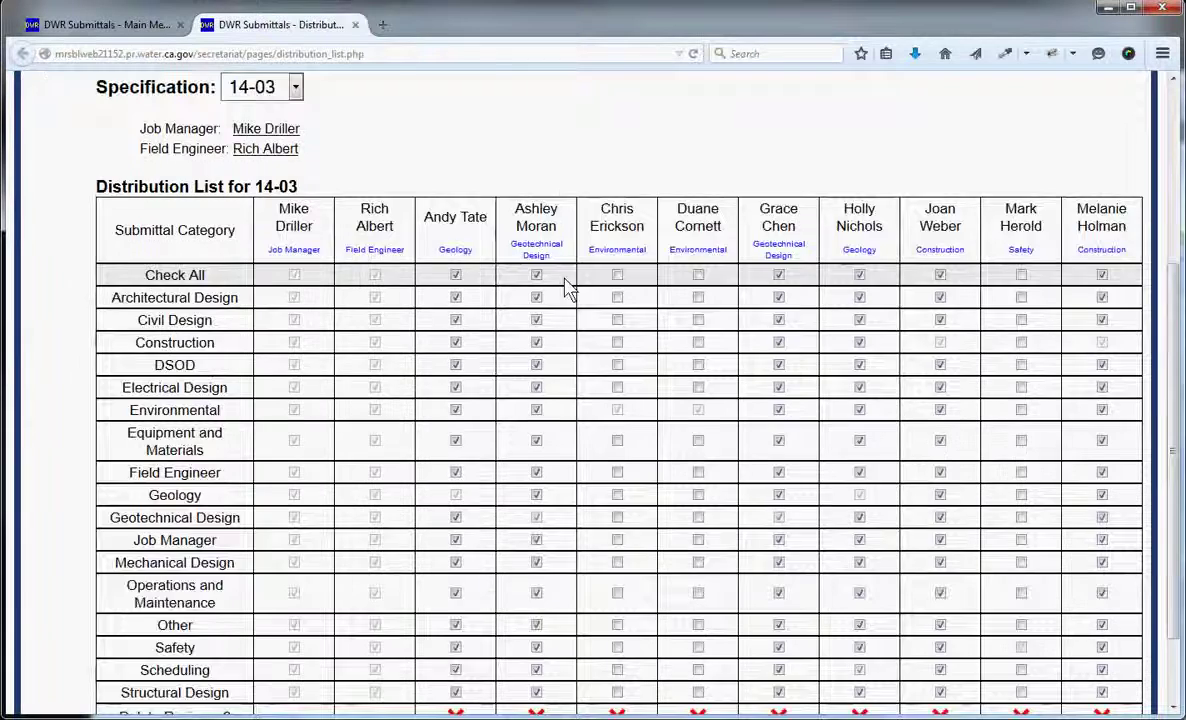
scroll(569, 283, "up", 2)
scroll(562, 278, "up", 1)
scroll(560, 279, "up", 1)
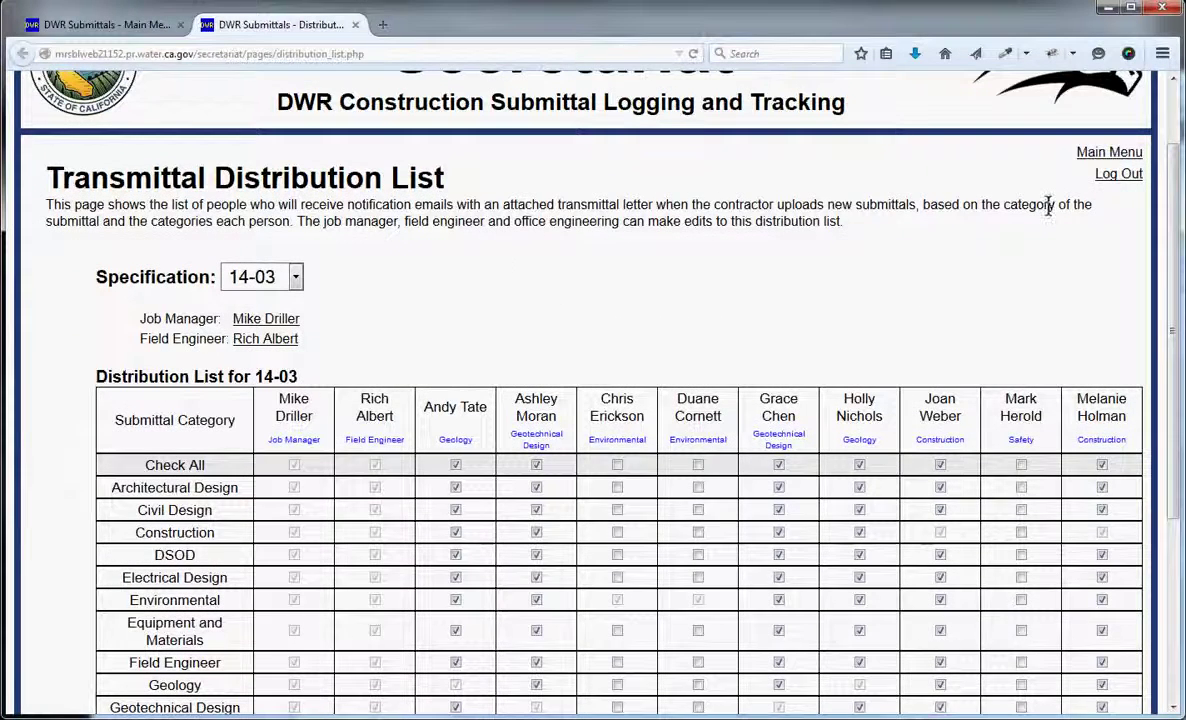
scroll(1068, 206, "up", 2)
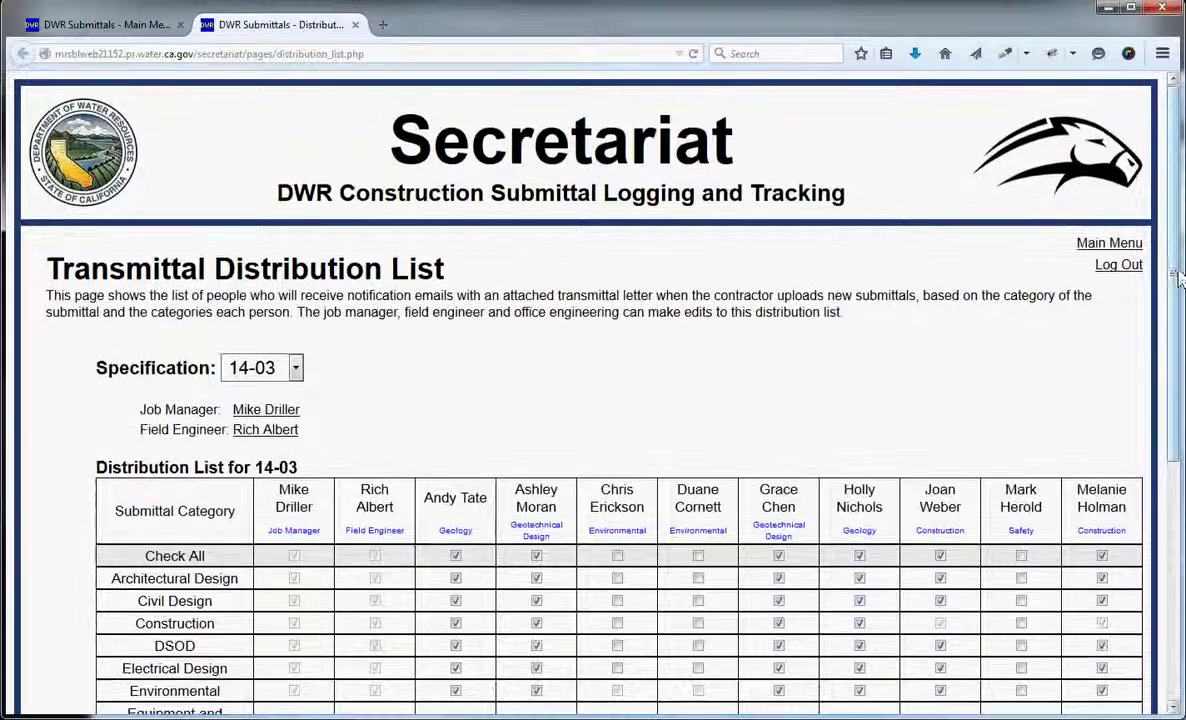
left_click(1110, 245)
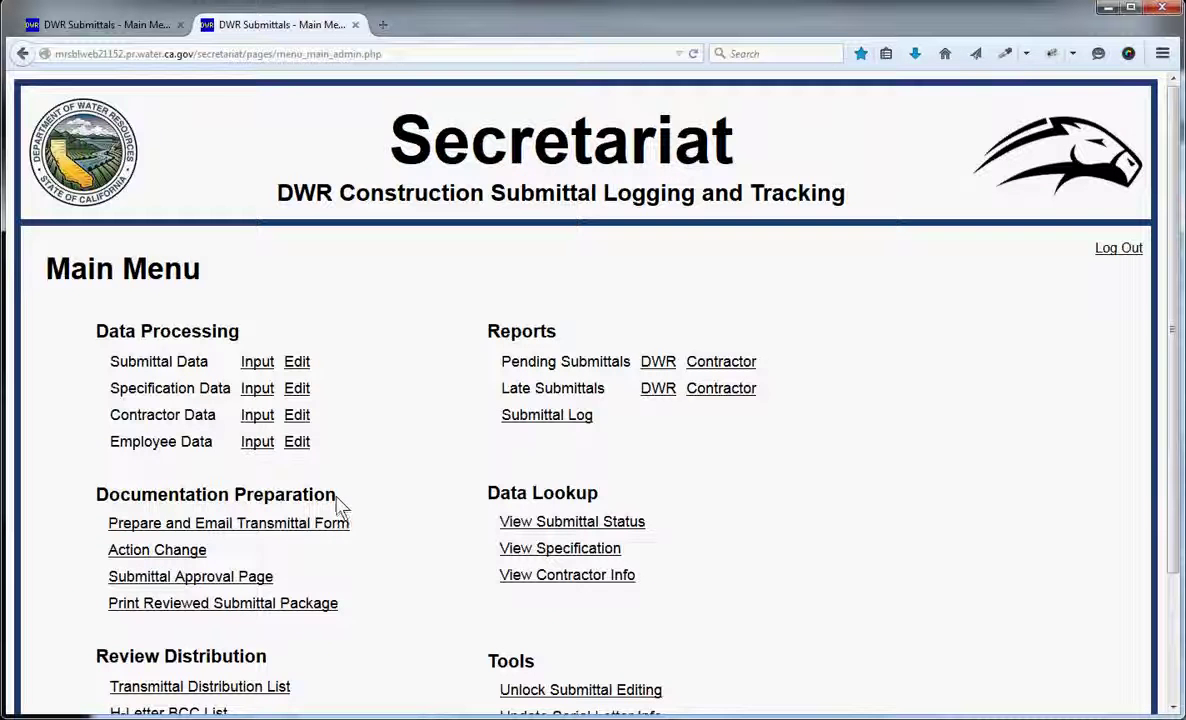
scroll(380, 410, "down", 1)
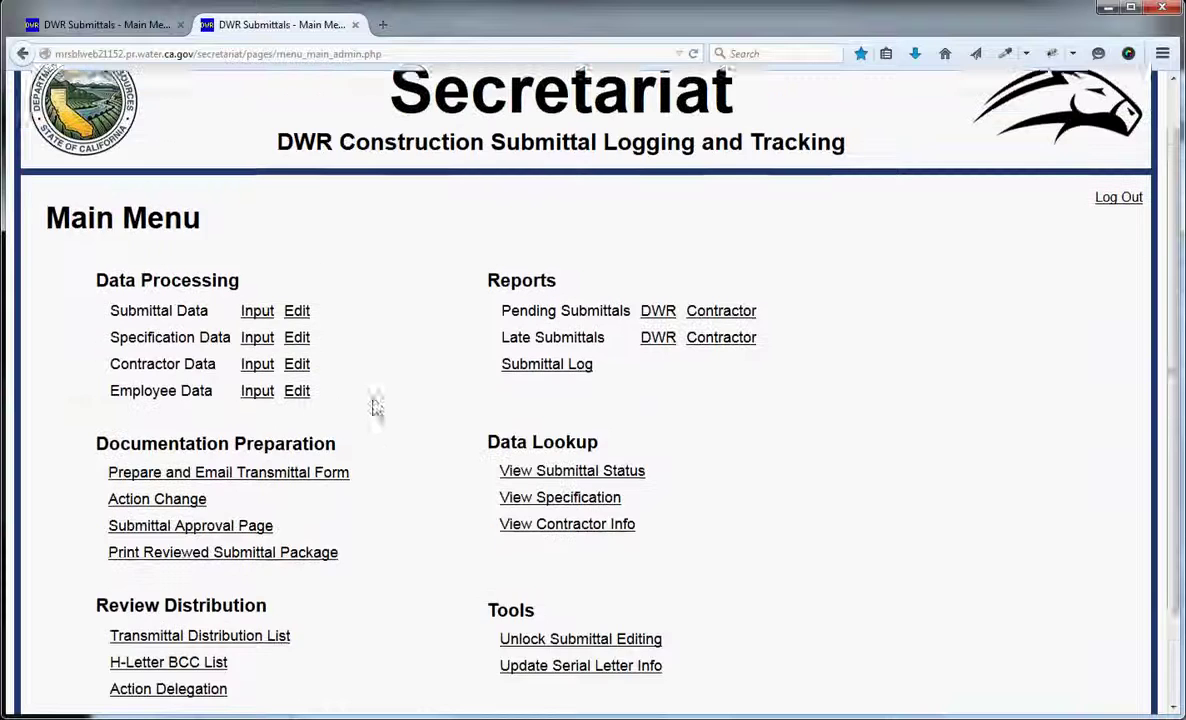
scroll(378, 408, "up", 1)
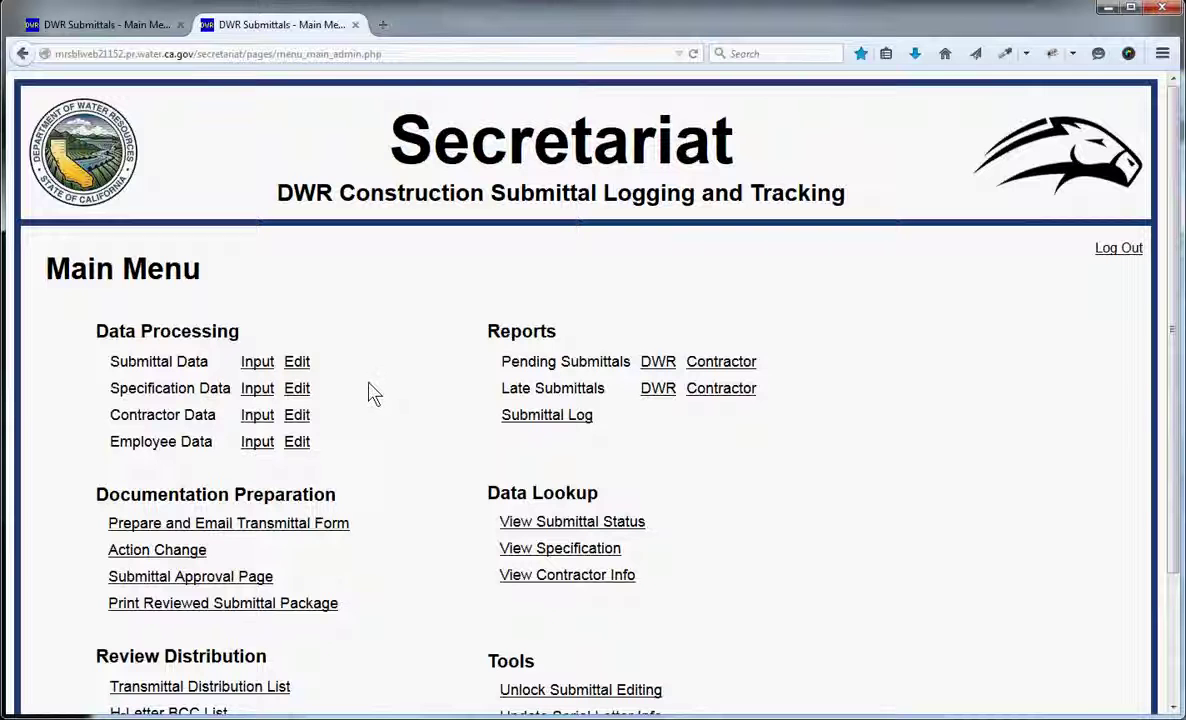